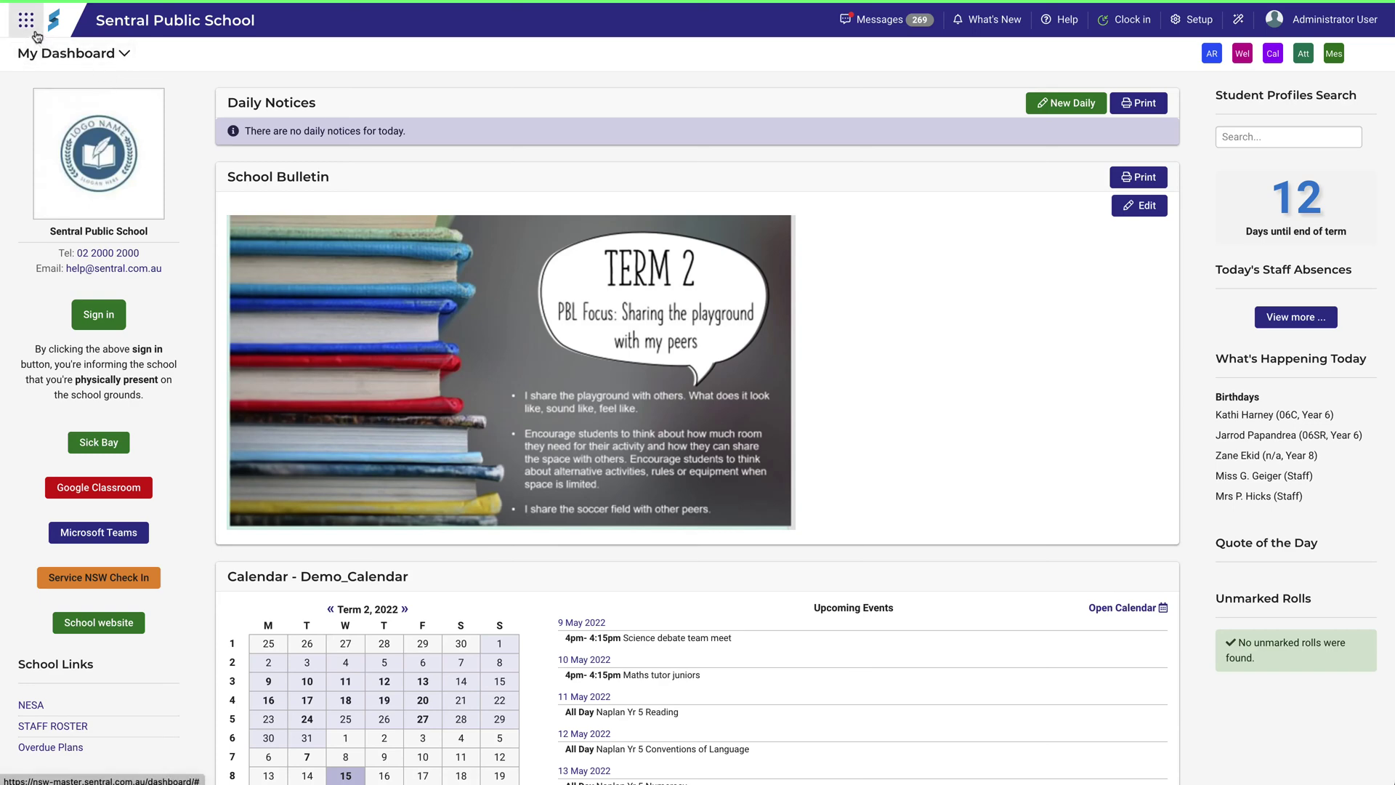
# Go to Assessment > Academic Reports and scroll to the end of the reporting periods list
pyautogui.click(33, 30)
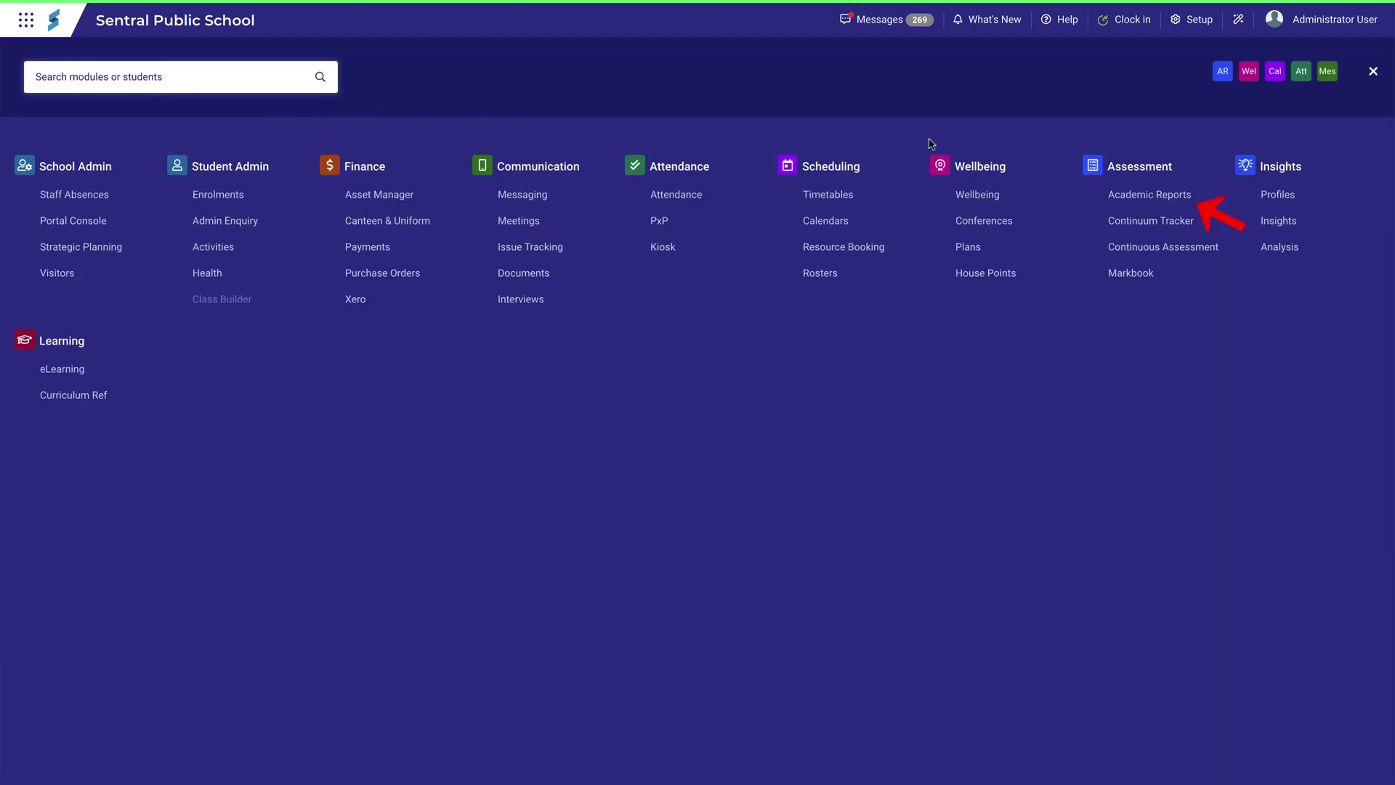
pyautogui.click(1104, 194)
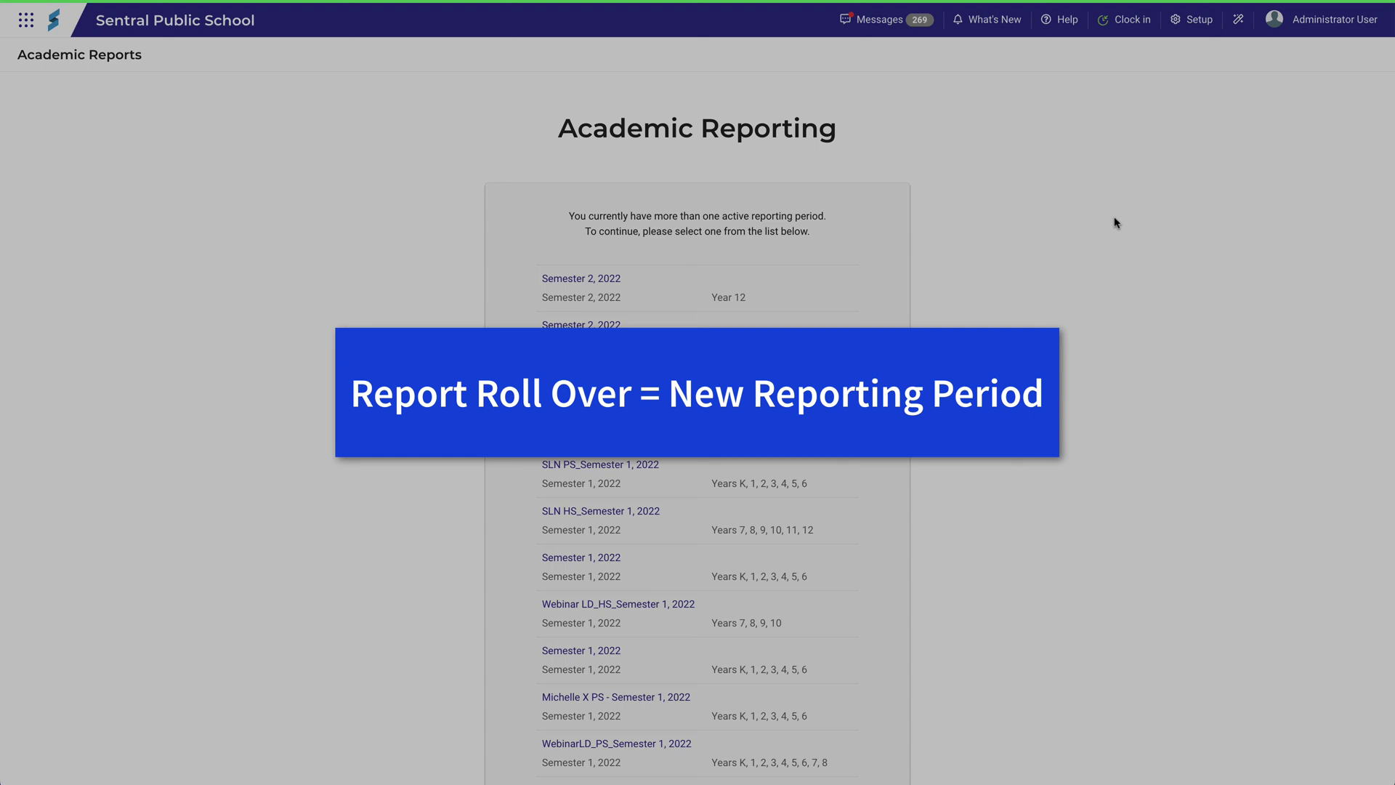
pyautogui.scroll(-20, 1117, 222)
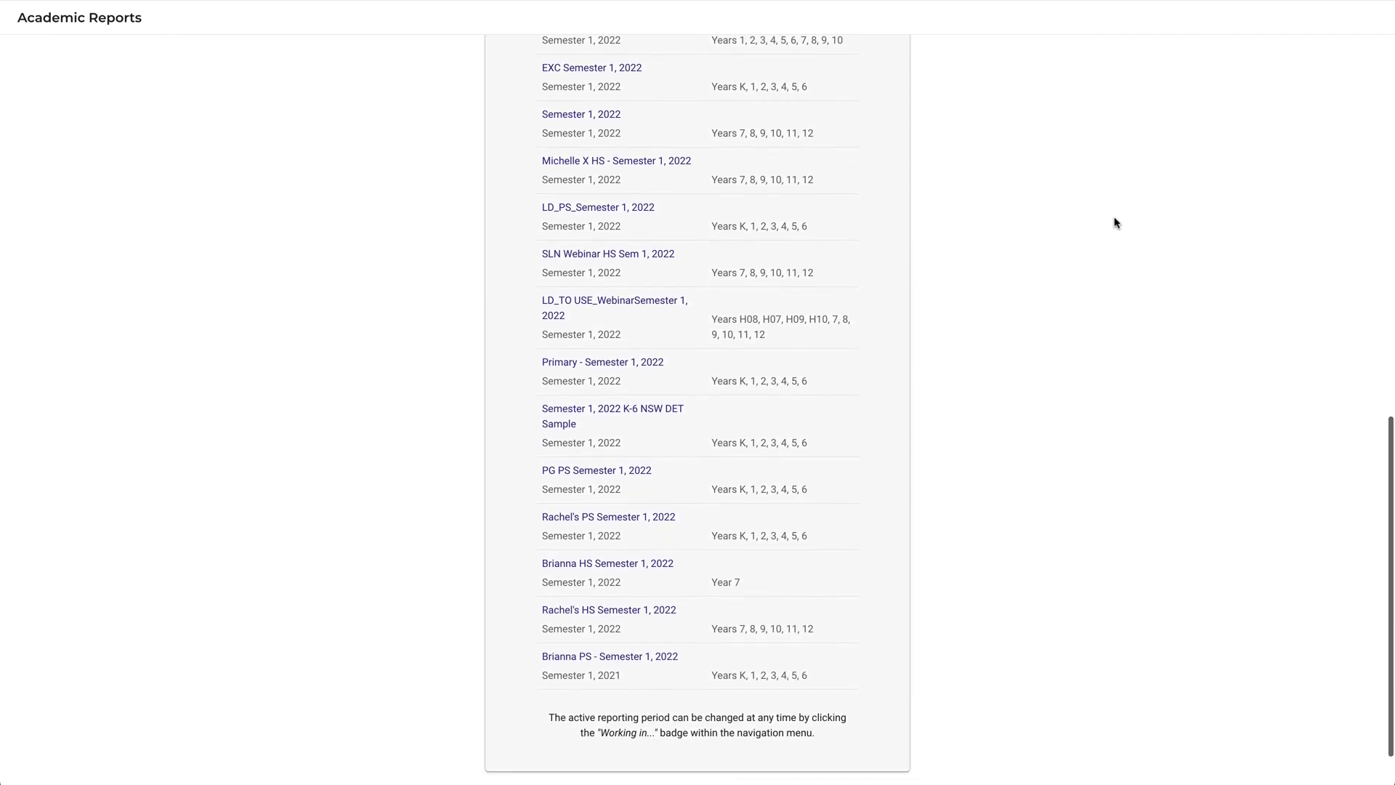
pyautogui.scroll(-1, 1116, 222)
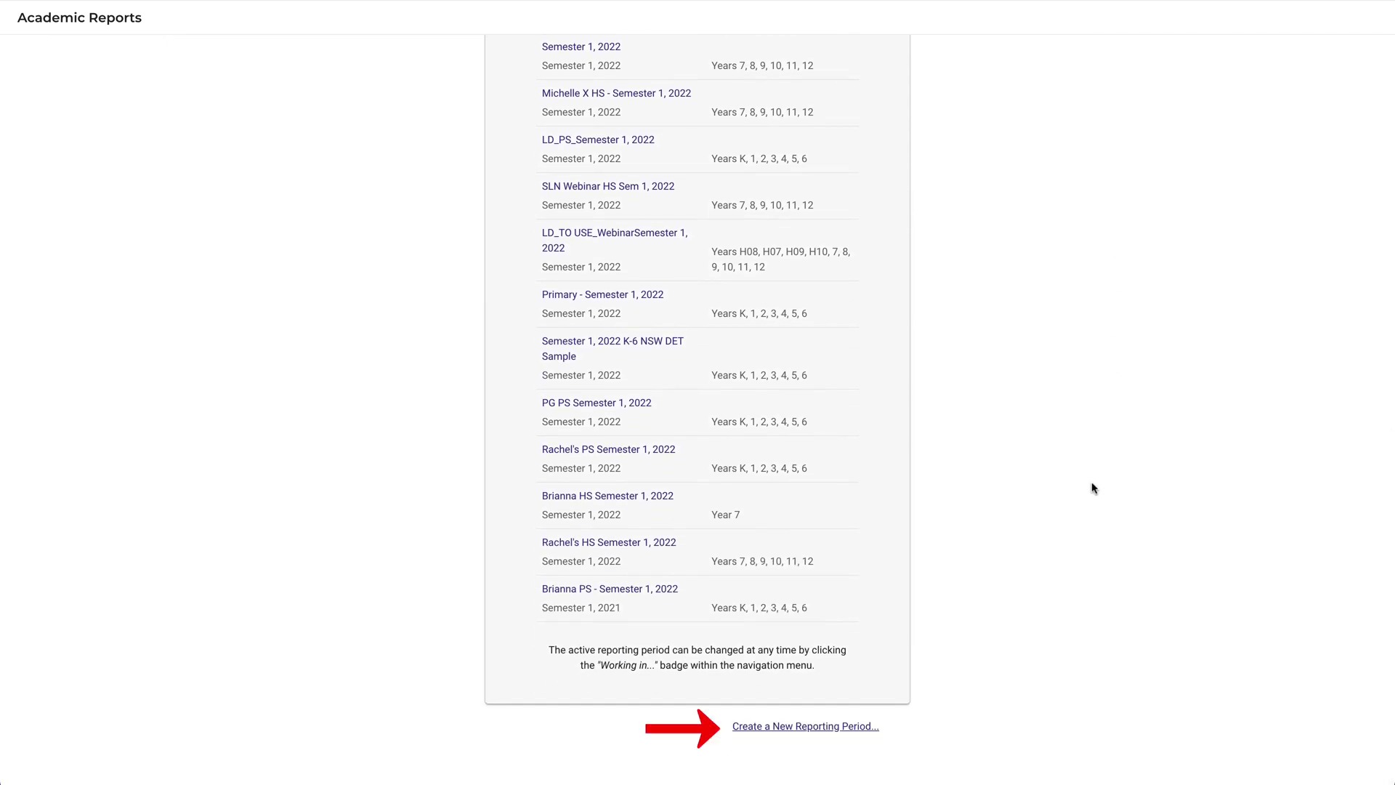
# Begin a new reporting period for Semester 2, 2022 with the Primary report style
pyautogui.click(841, 726)
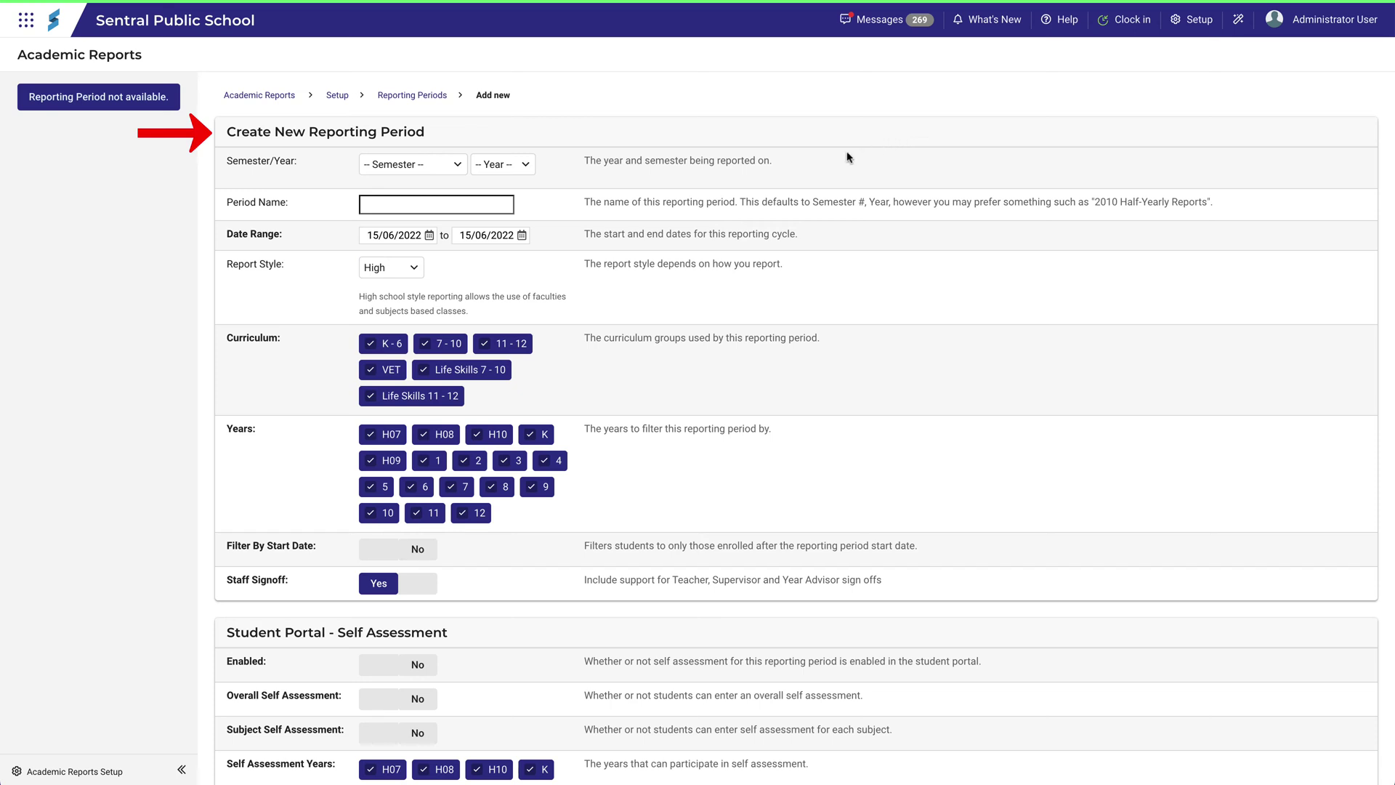
pyautogui.click(459, 166)
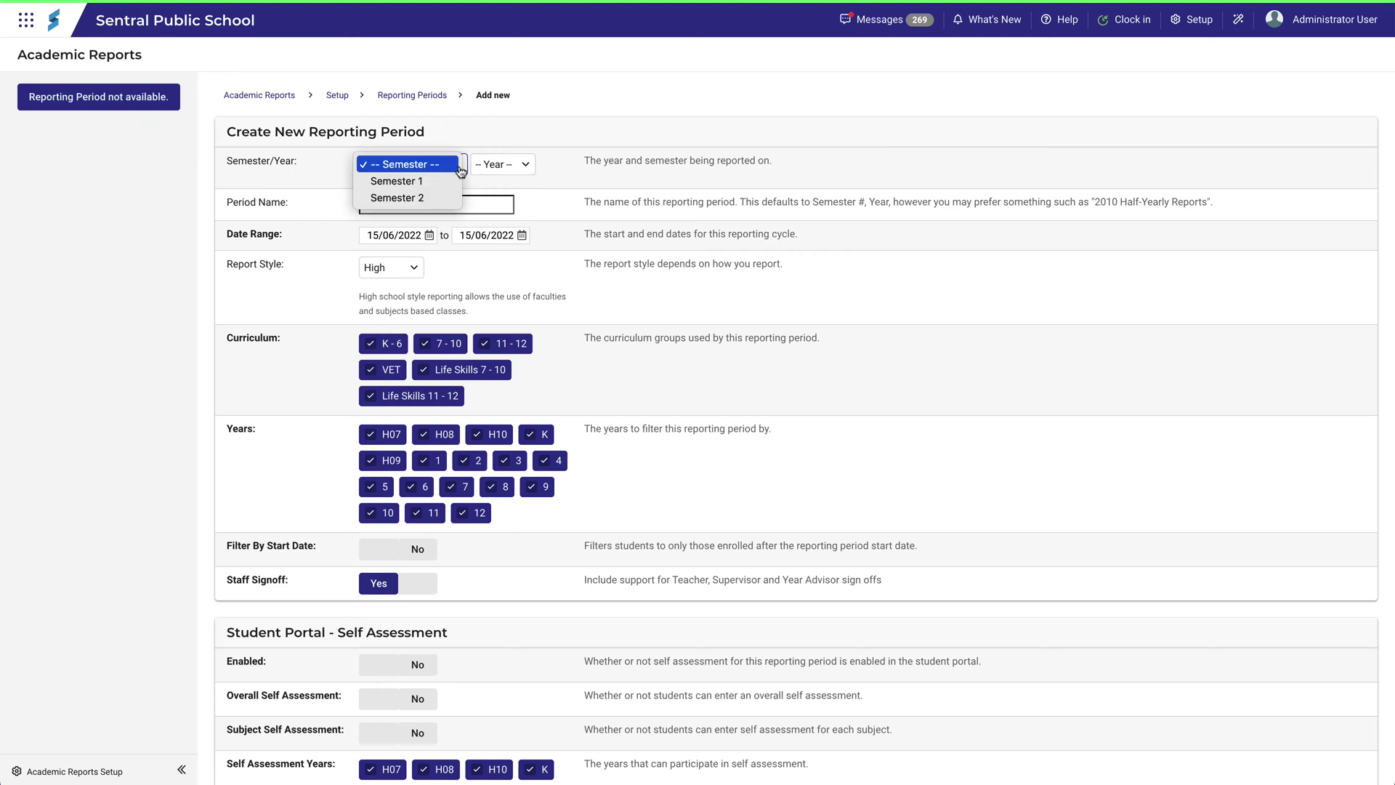
pyautogui.click(453, 197)
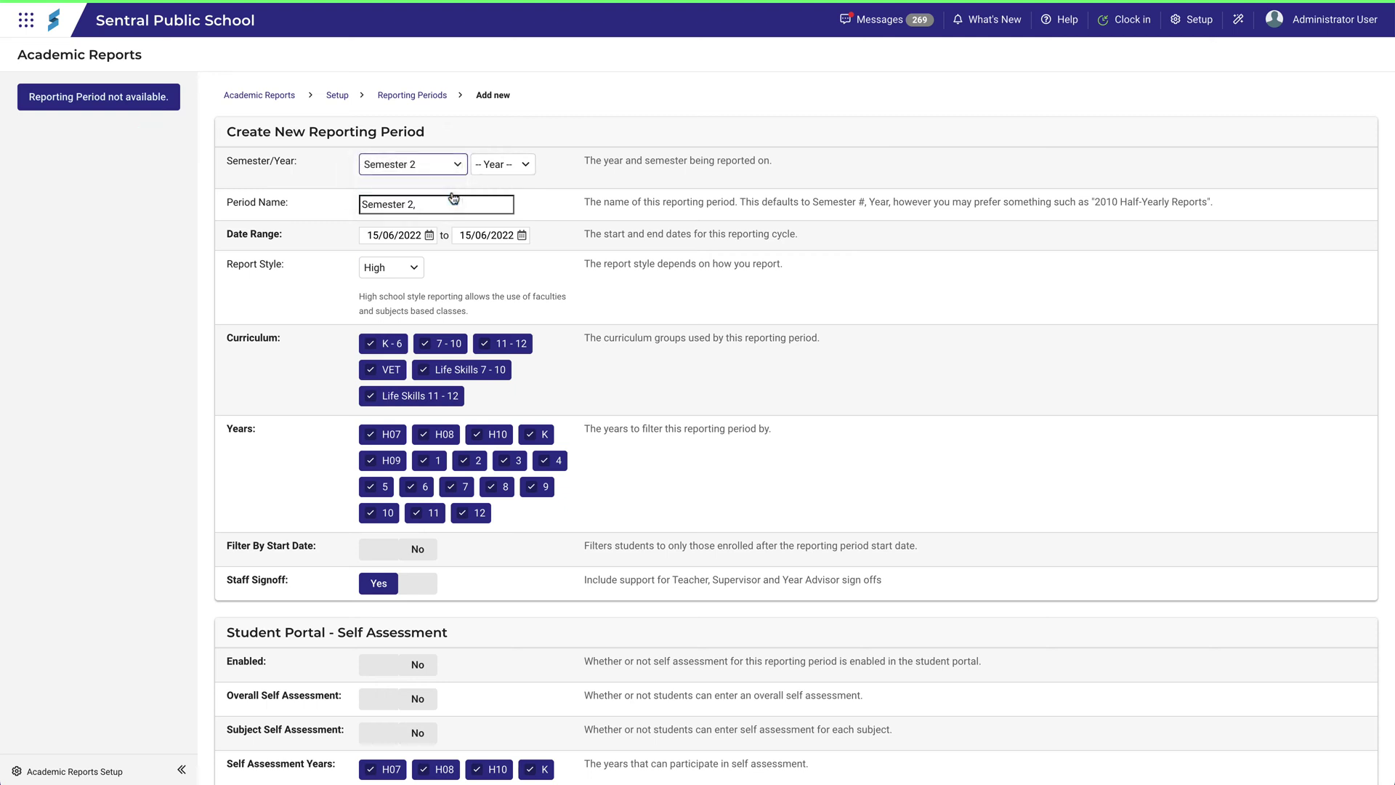
pyautogui.click(524, 172)
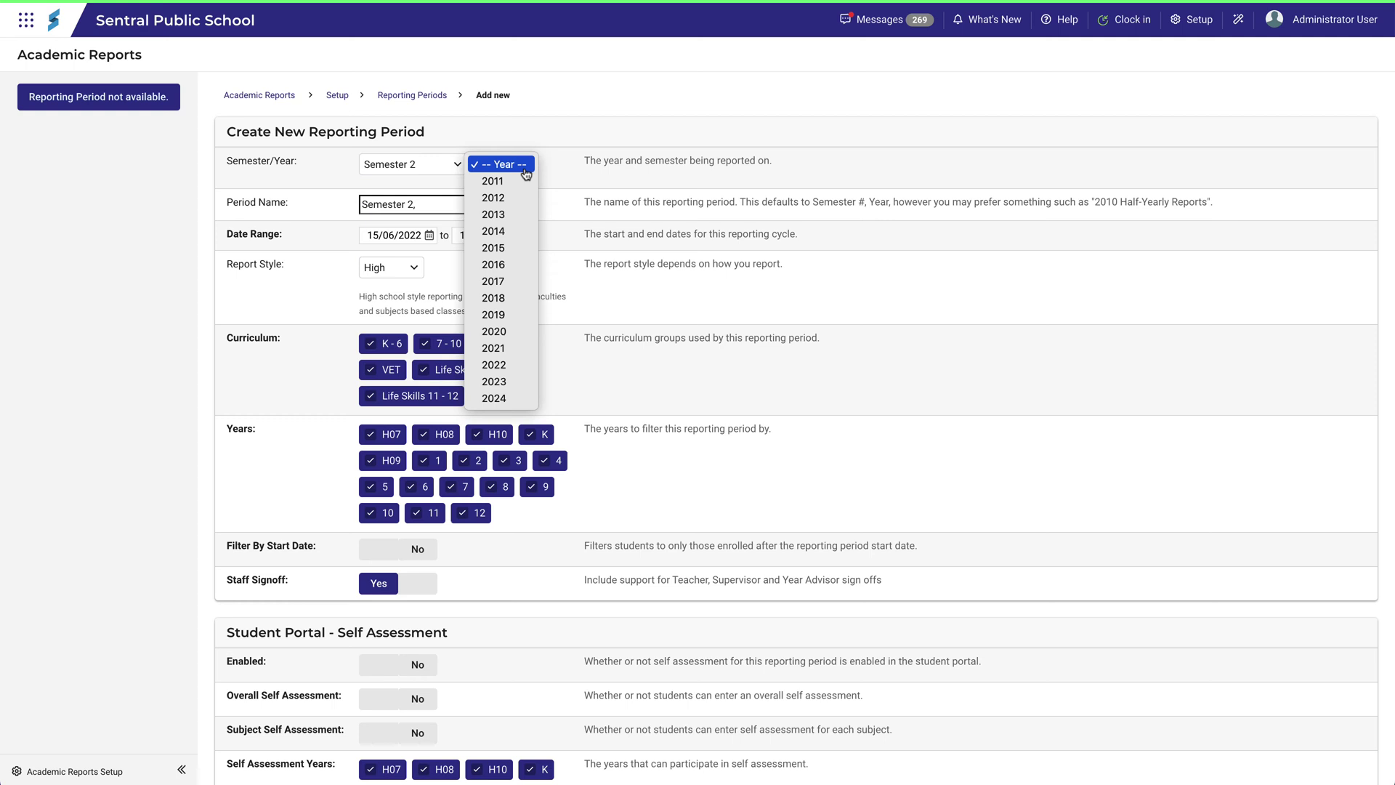
pyautogui.click(514, 365)
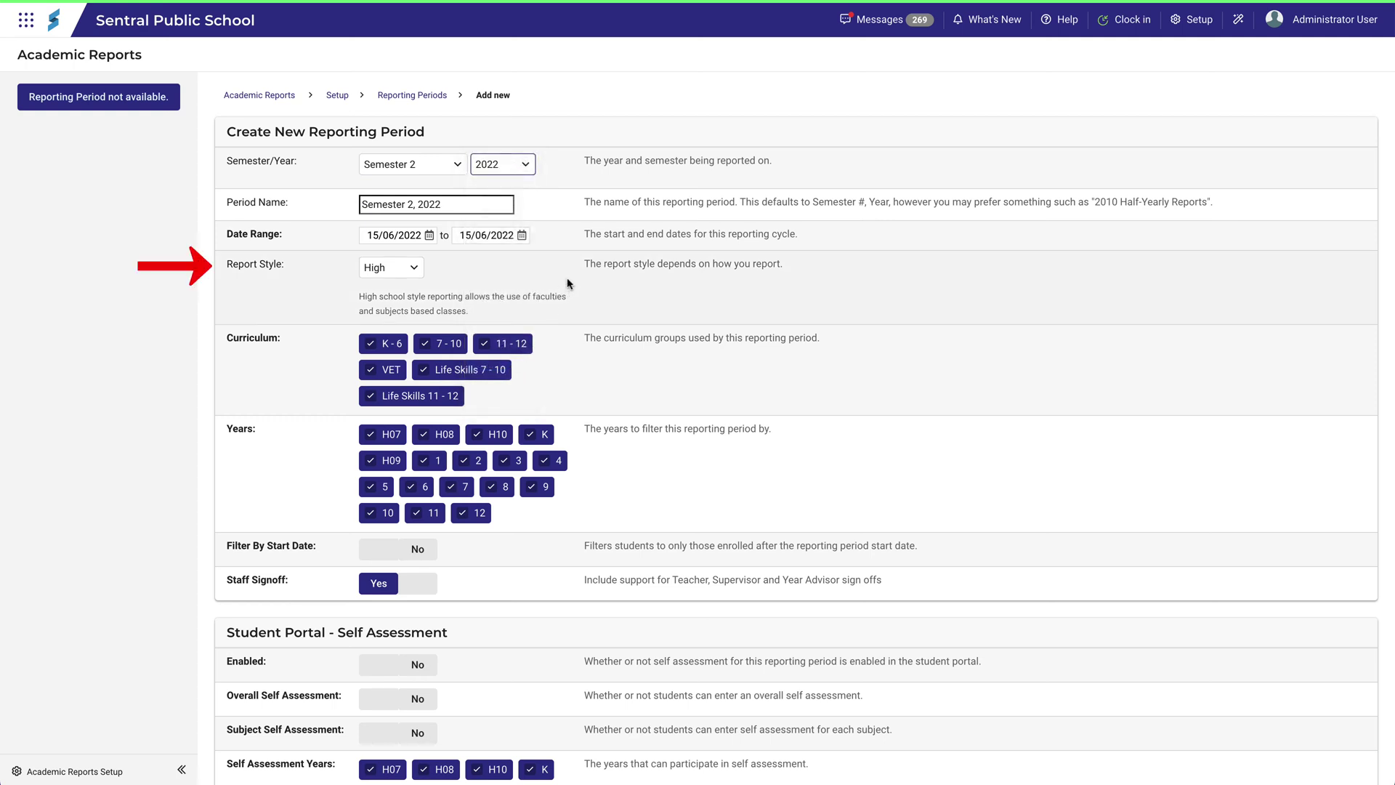
pyautogui.click(418, 273)
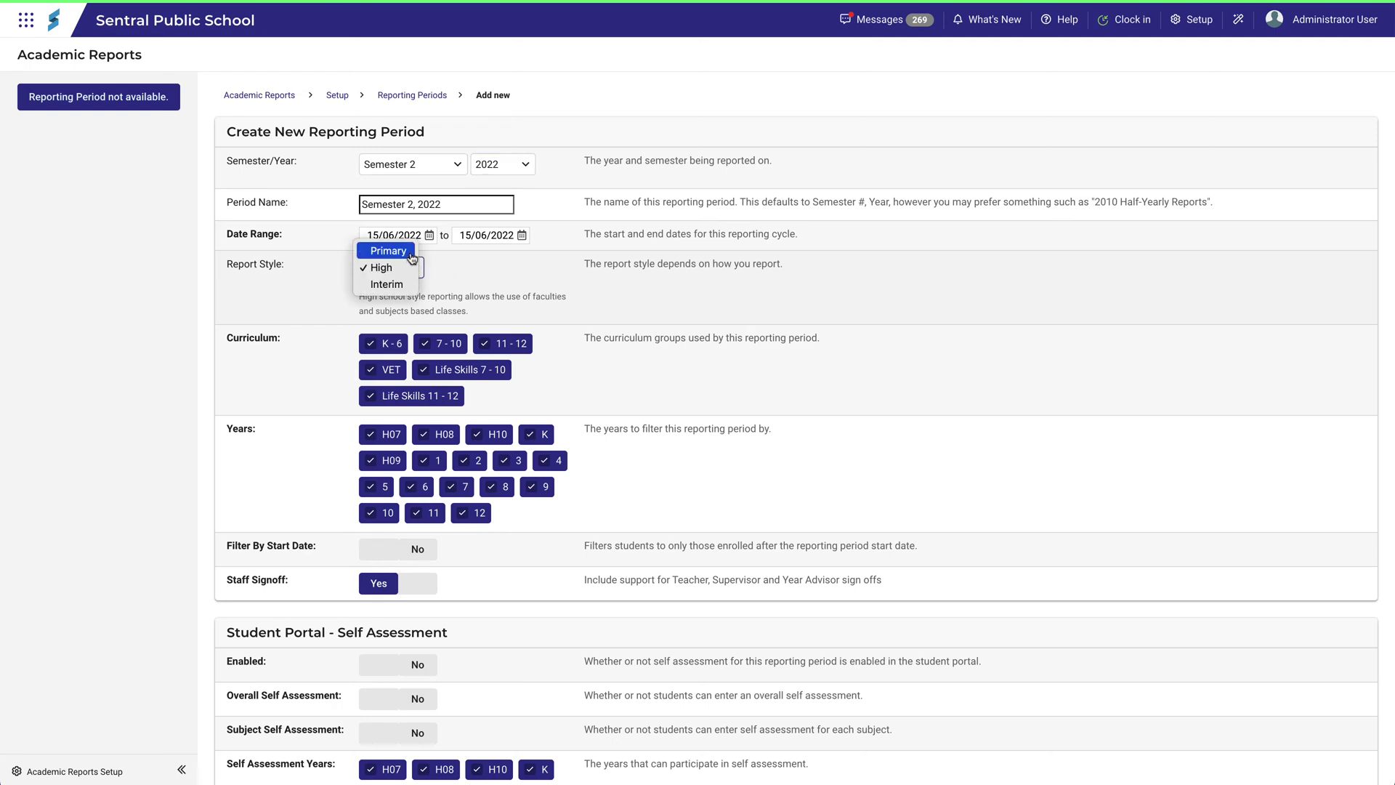
pyautogui.click(411, 255)
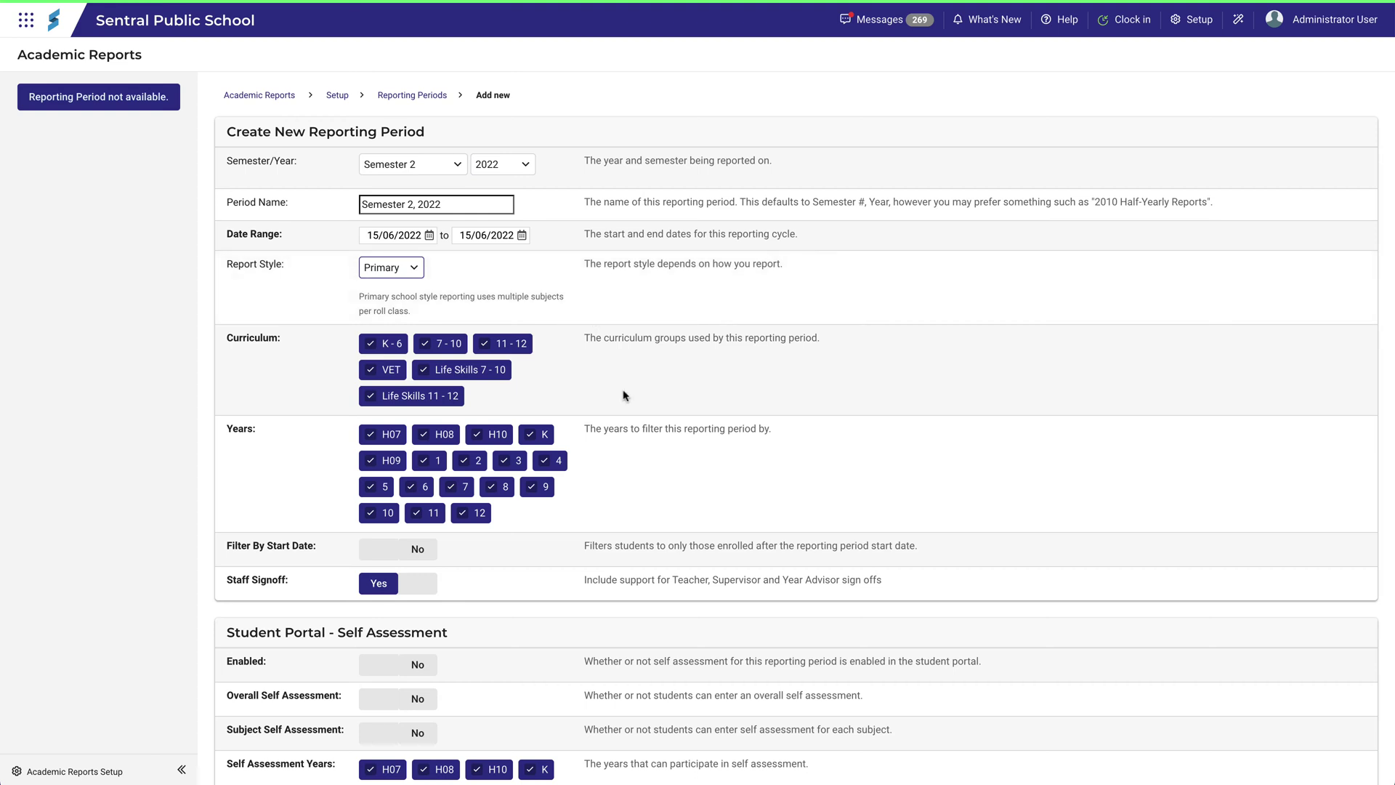
# Exclude years H07, H08, H10 and Years 7 to 12 from the period
pyautogui.click(395, 434)
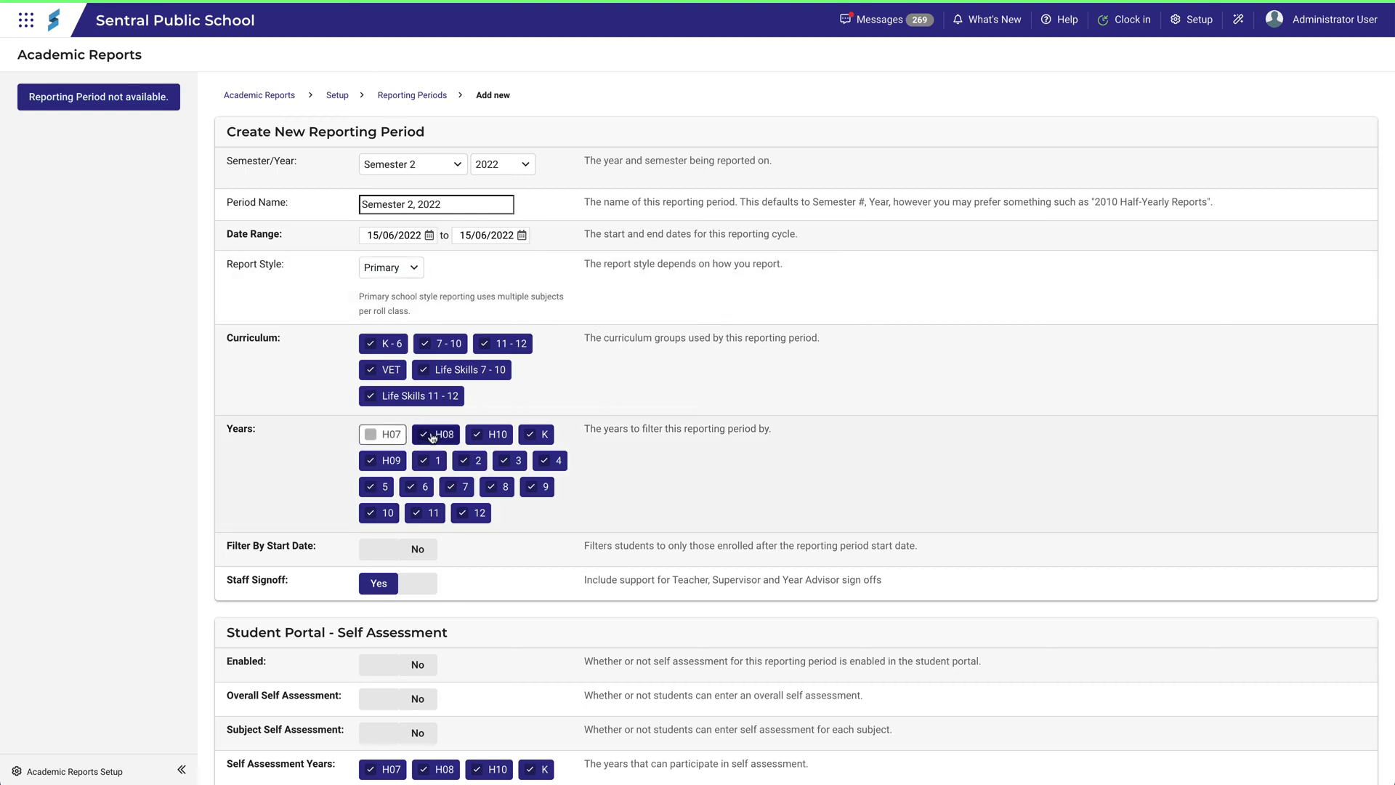
pyautogui.click(441, 434)
pyautogui.click(490, 436)
pyautogui.click(460, 486)
pyautogui.click(500, 486)
pyautogui.click(526, 488)
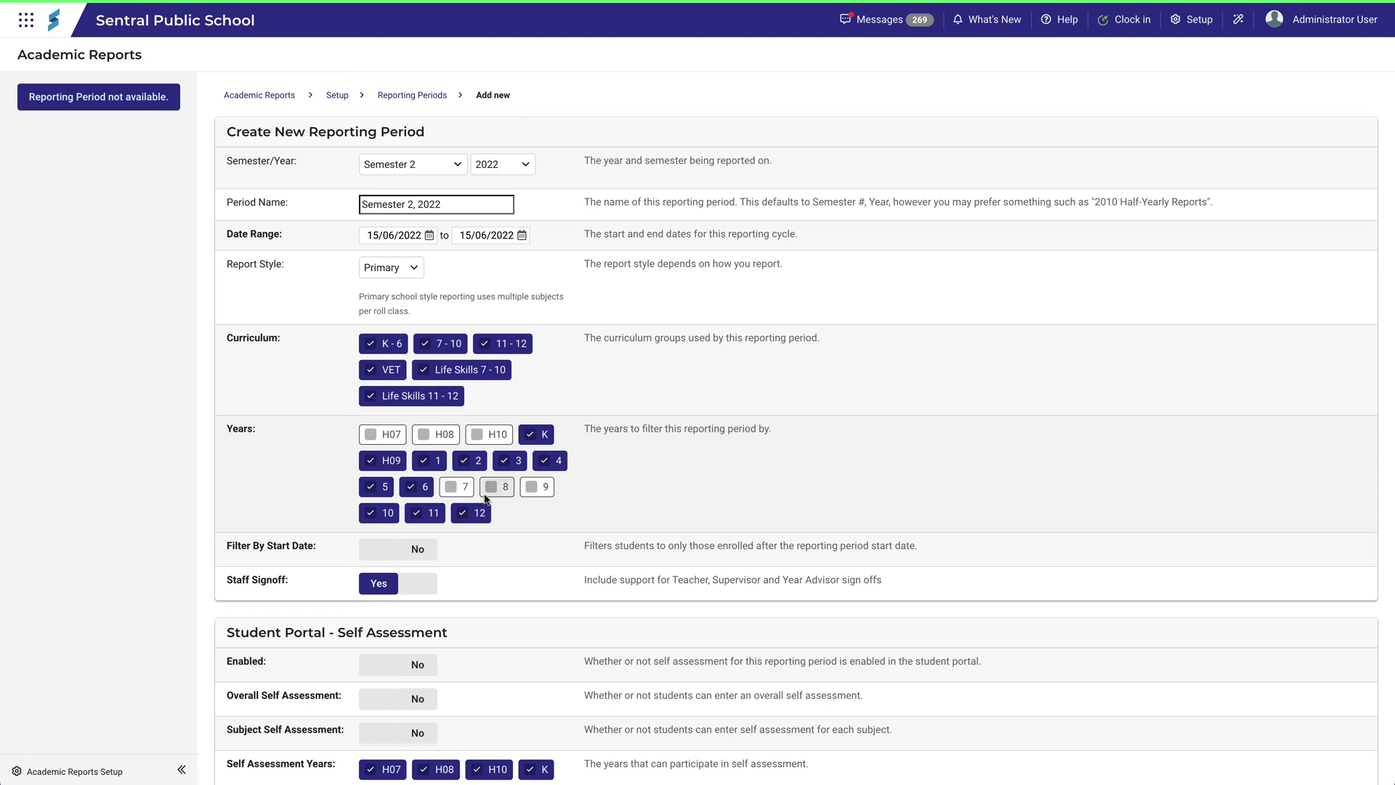
pyautogui.click(381, 513)
pyautogui.click(427, 513)
pyautogui.click(469, 516)
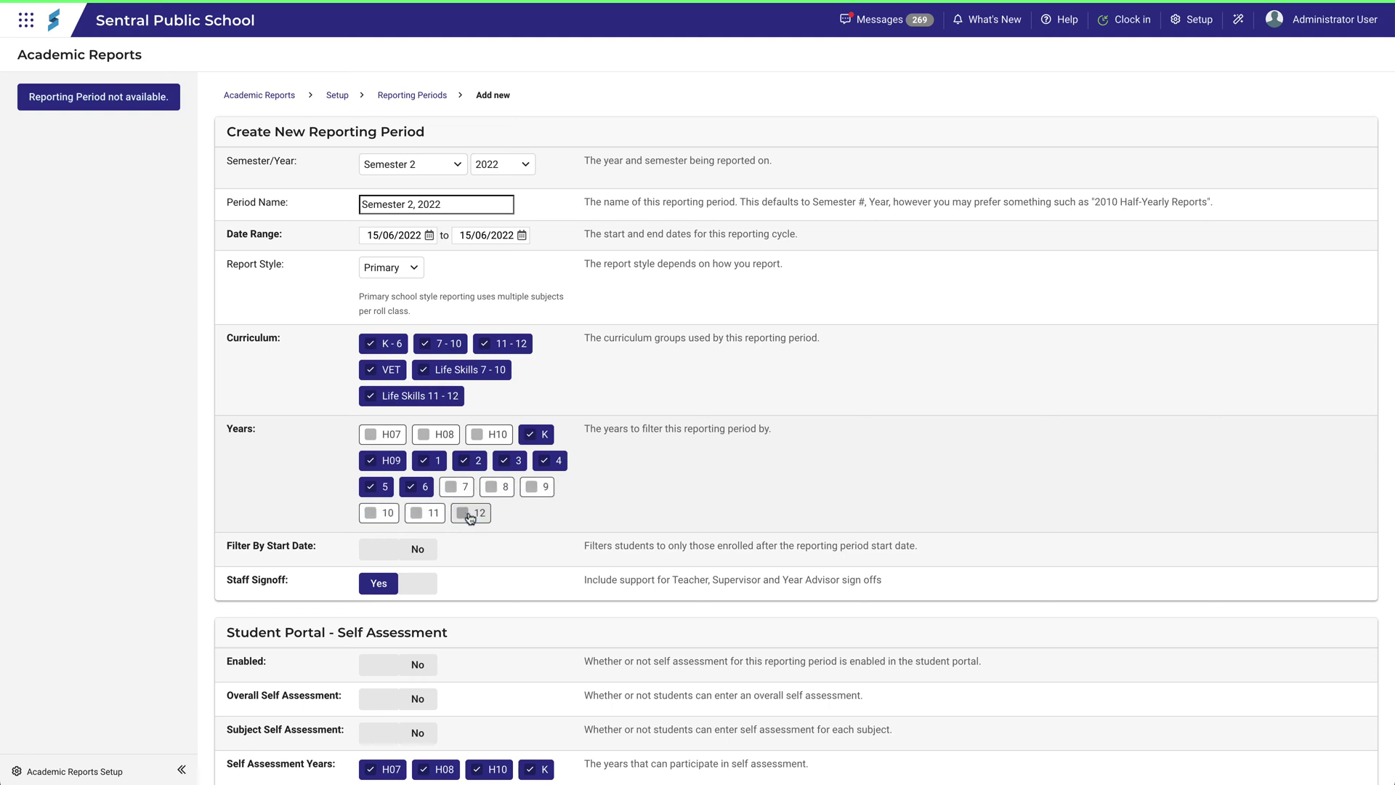
# Drop the 7 - 10, 11 - 12, VET, Life Skills 7 - 10 and Life Skills 11 - 12 curricula
pyautogui.click(445, 345)
pyautogui.click(498, 349)
pyautogui.click(385, 369)
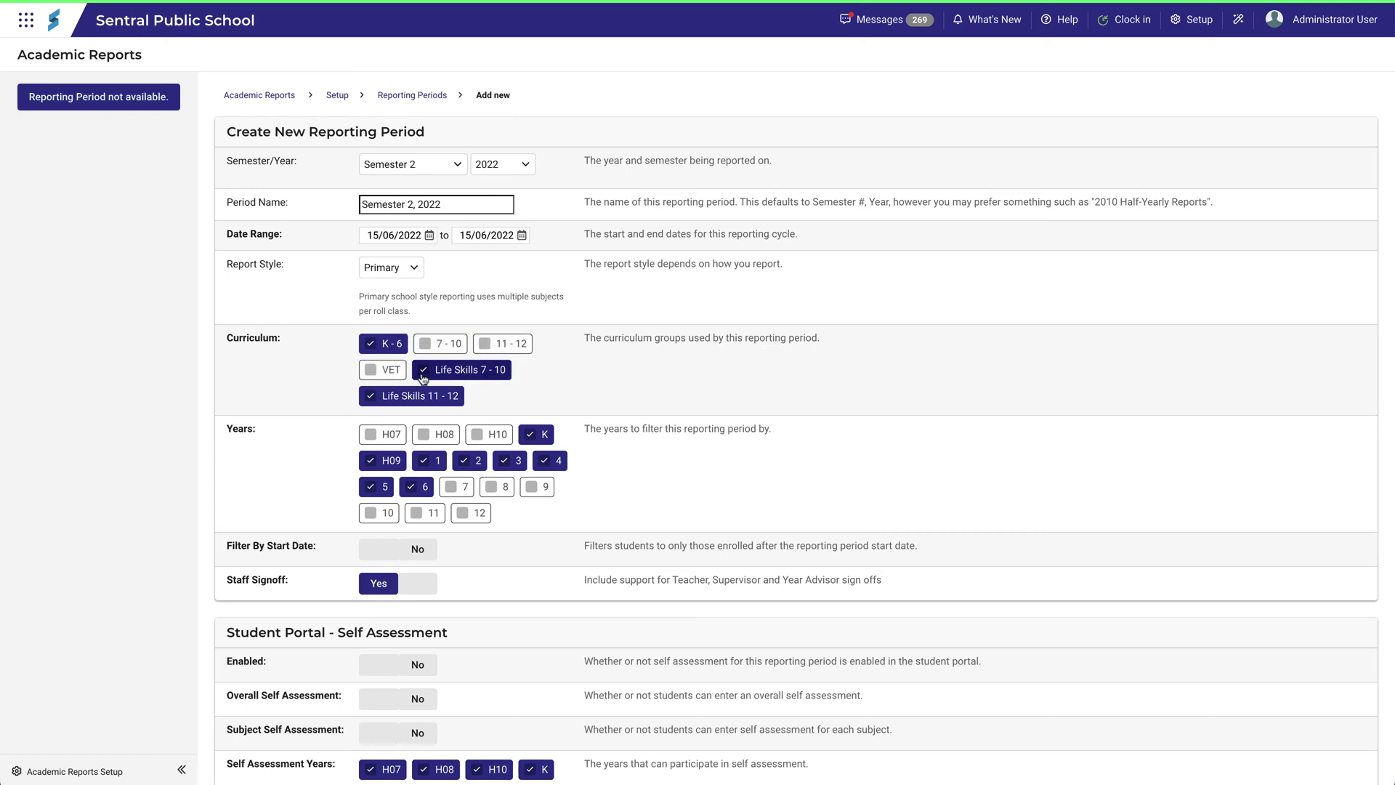
pyautogui.click(428, 369)
pyautogui.click(425, 398)
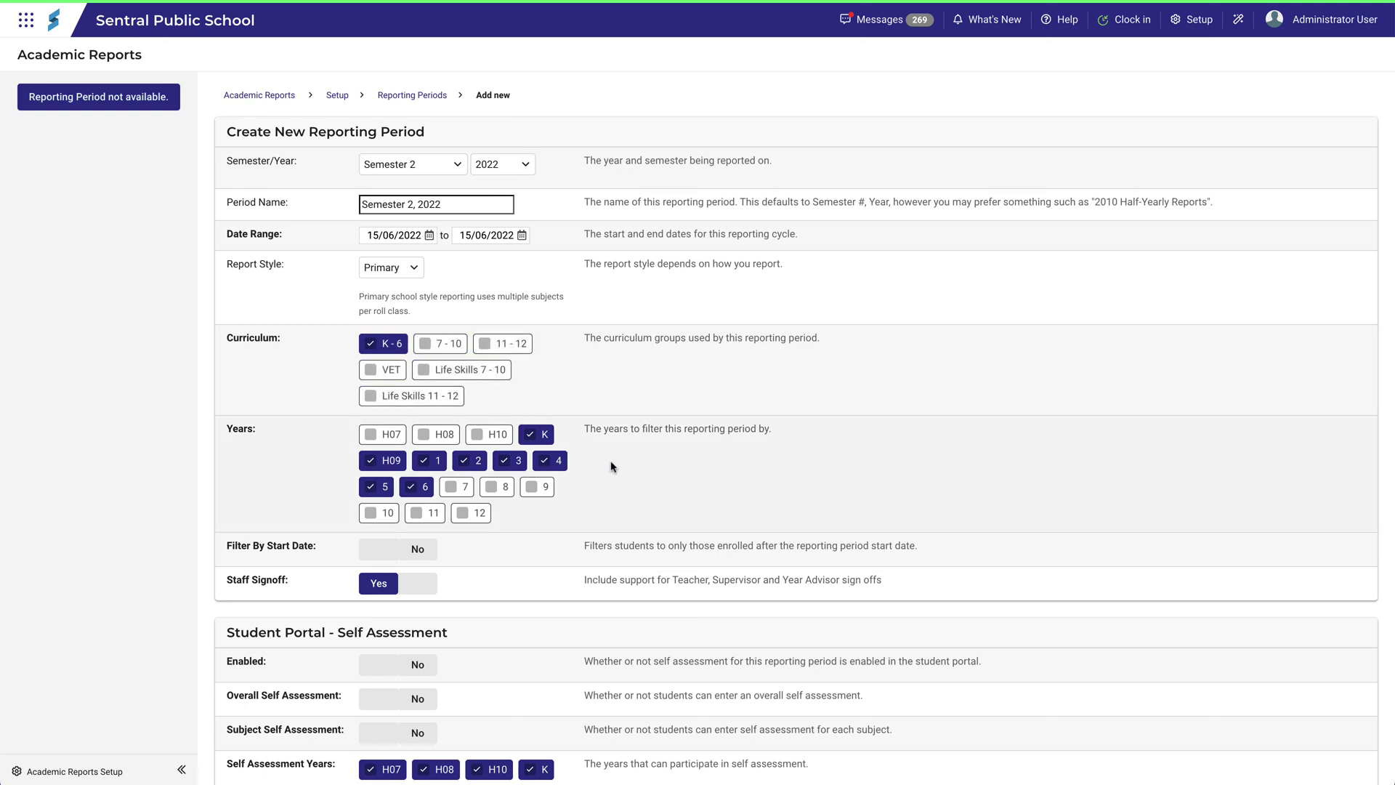
# Prefix the period name with 'Primary' to read 'Primary Semester 2, 2022'
pyautogui.click(371, 207)
pyautogui.write('Primar')
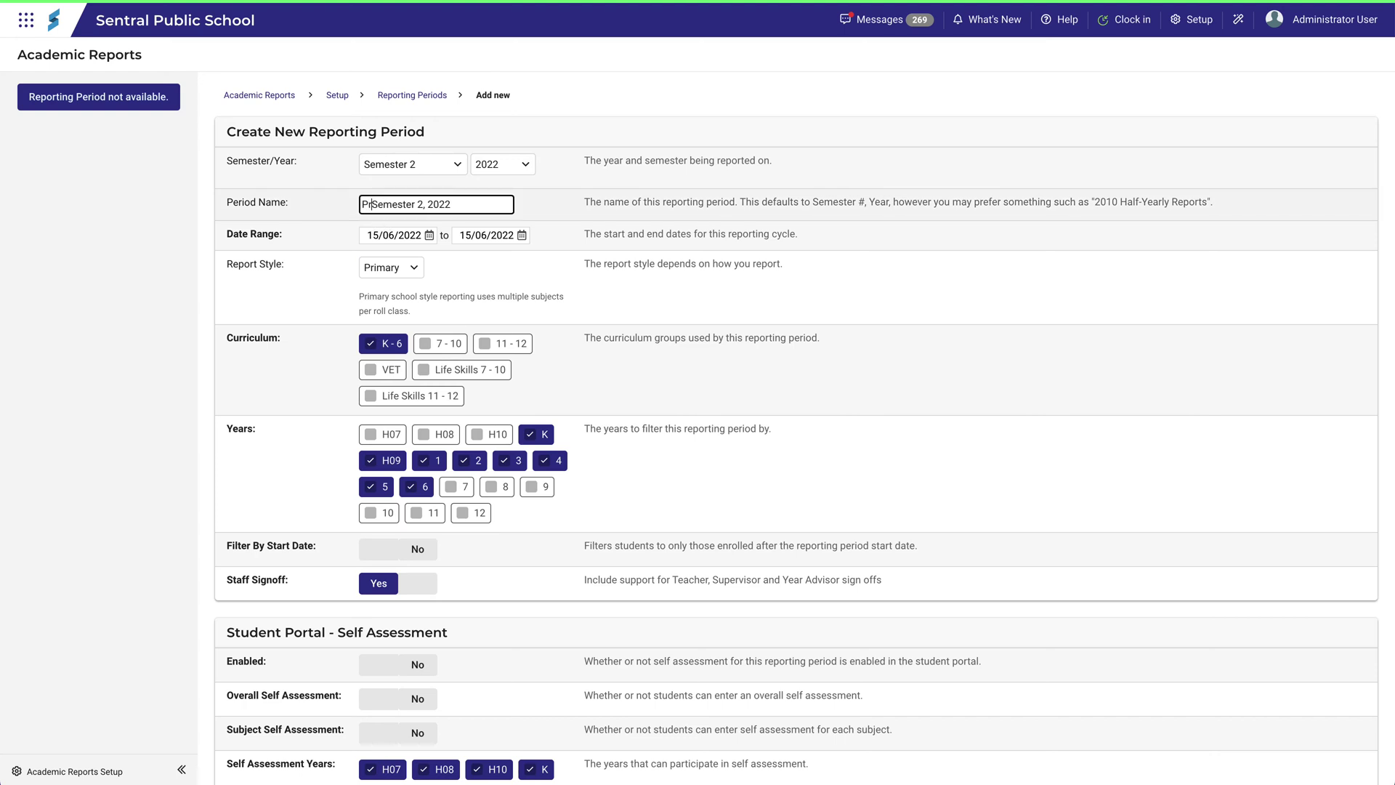
pyautogui.write('y')
pyautogui.scroll(-3, 623, 293)
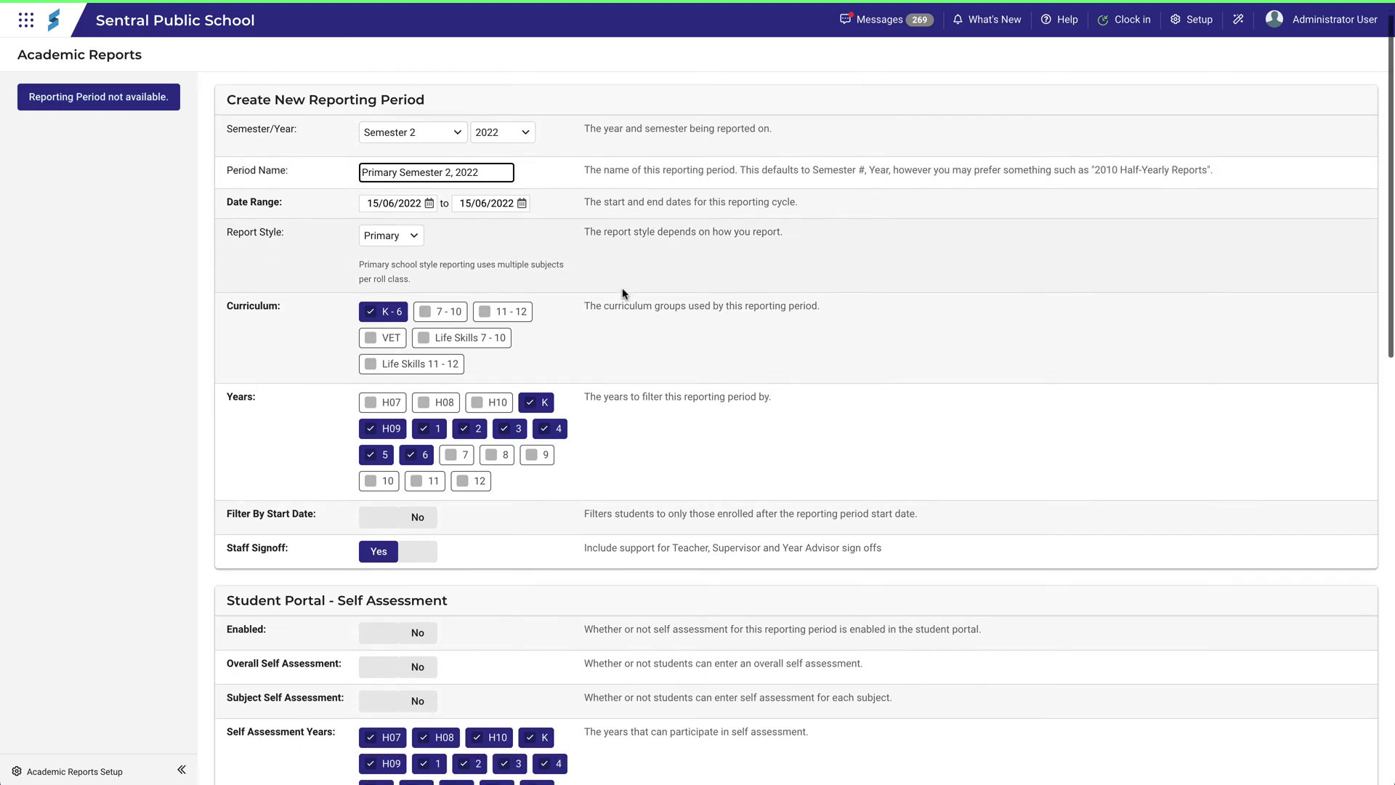
# Leave the Enabled, Overall and Subject self-assessment switches all set to No
pyautogui.scroll(-3, 623, 293)
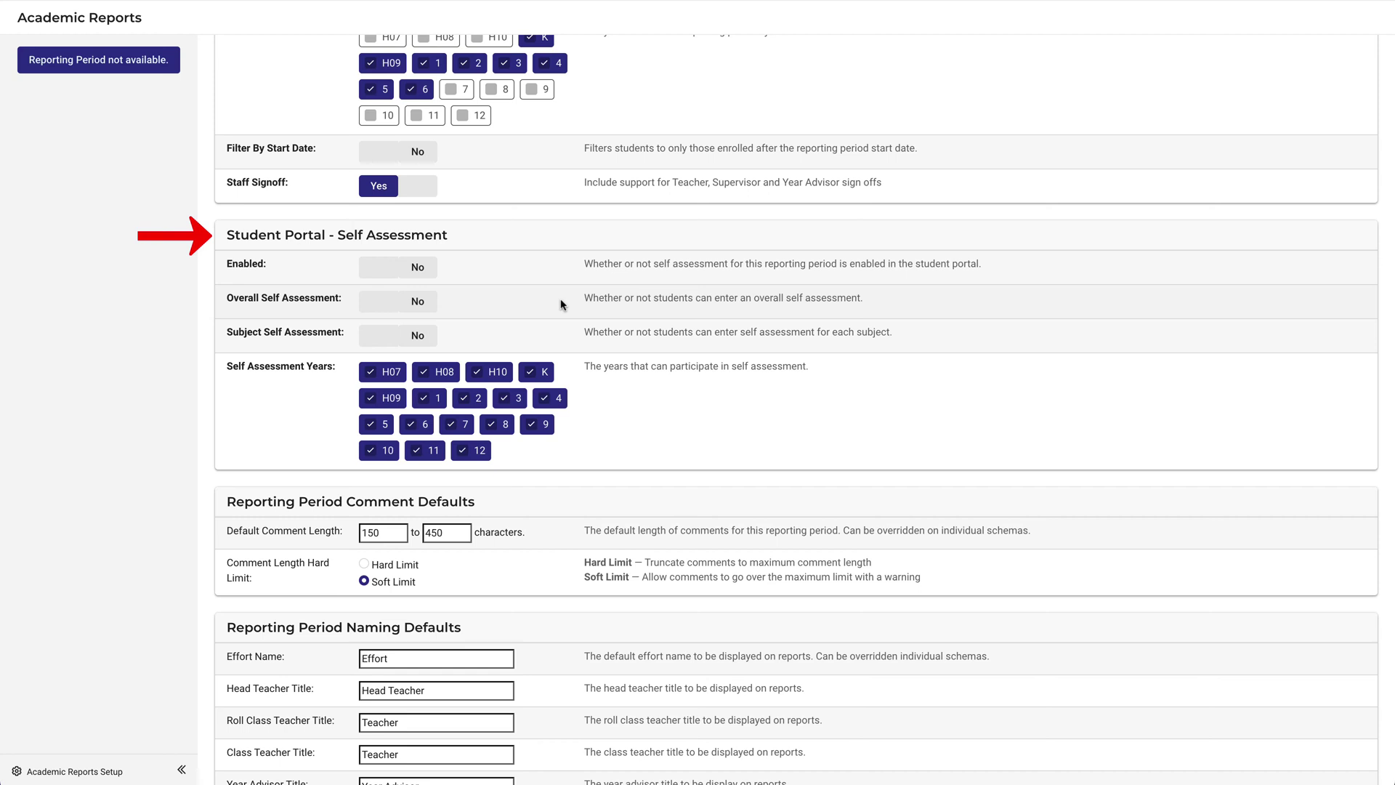
pyautogui.click(383, 270)
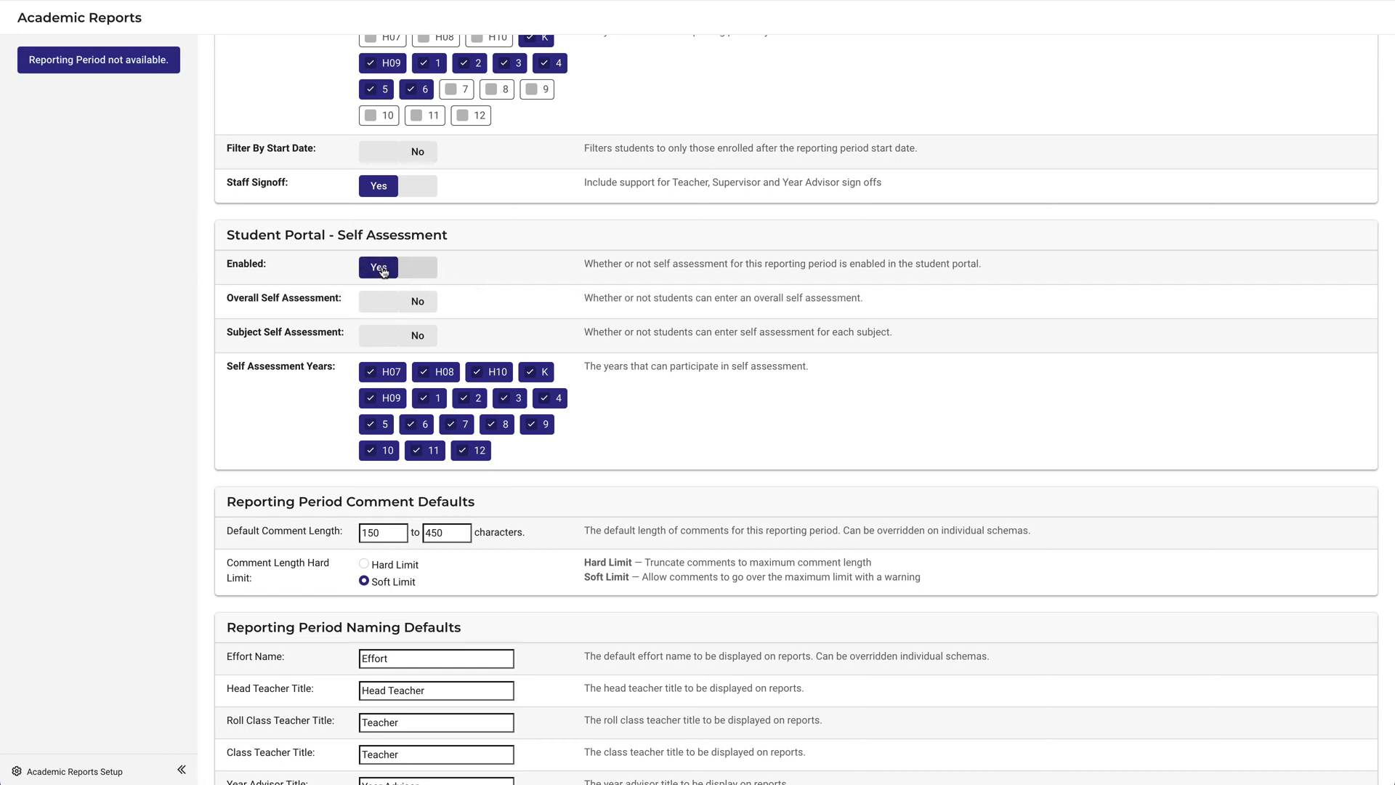
pyautogui.click(383, 301)
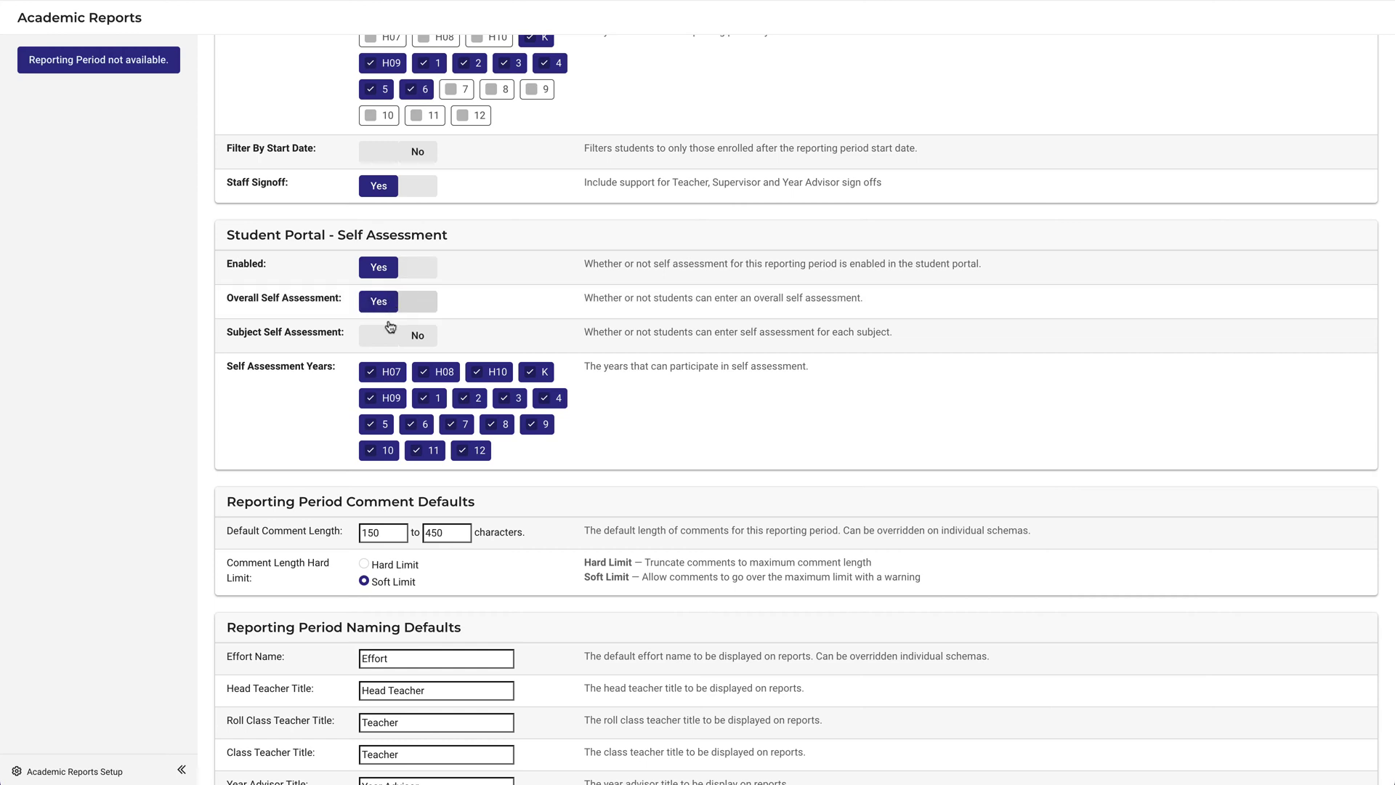
pyautogui.click(383, 339)
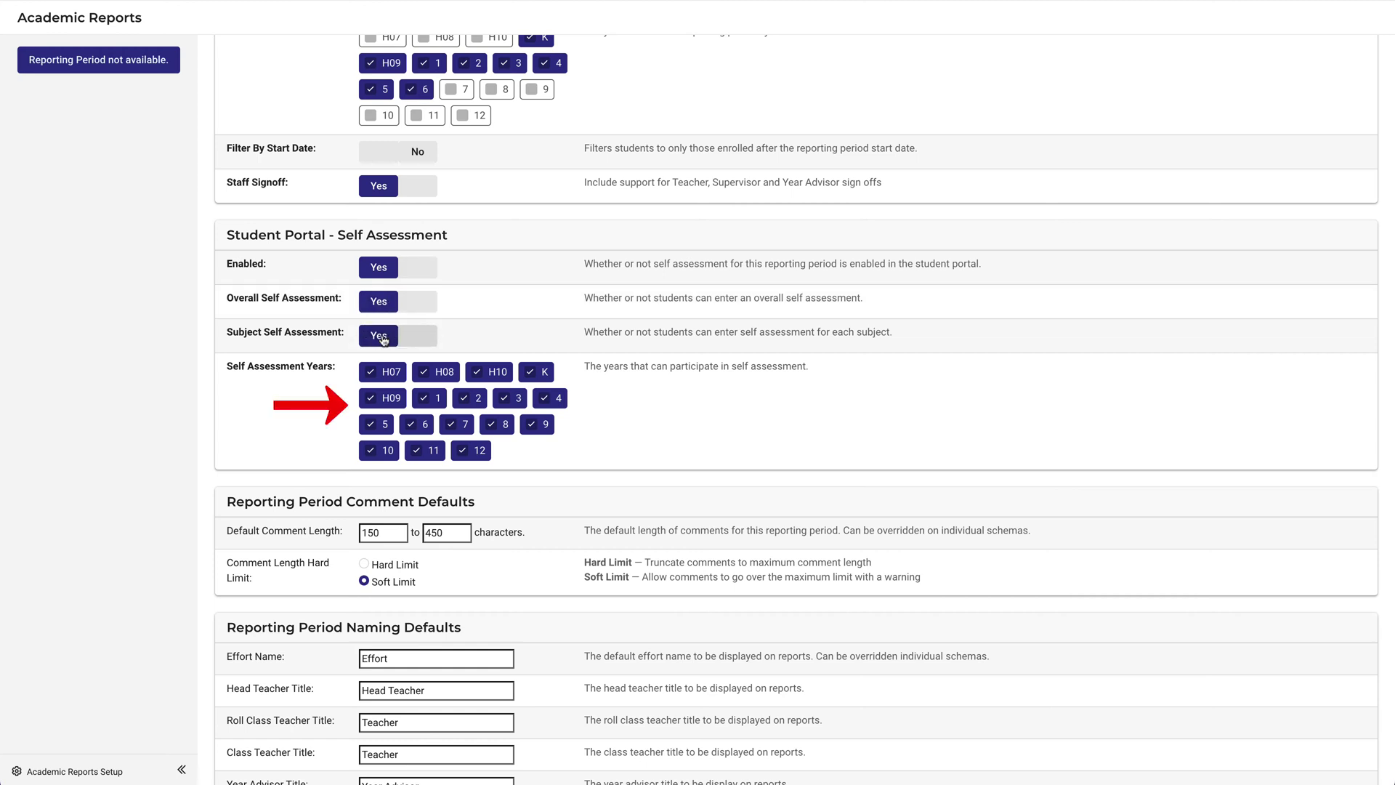
pyautogui.click(383, 338)
pyautogui.click(381, 302)
pyautogui.click(379, 268)
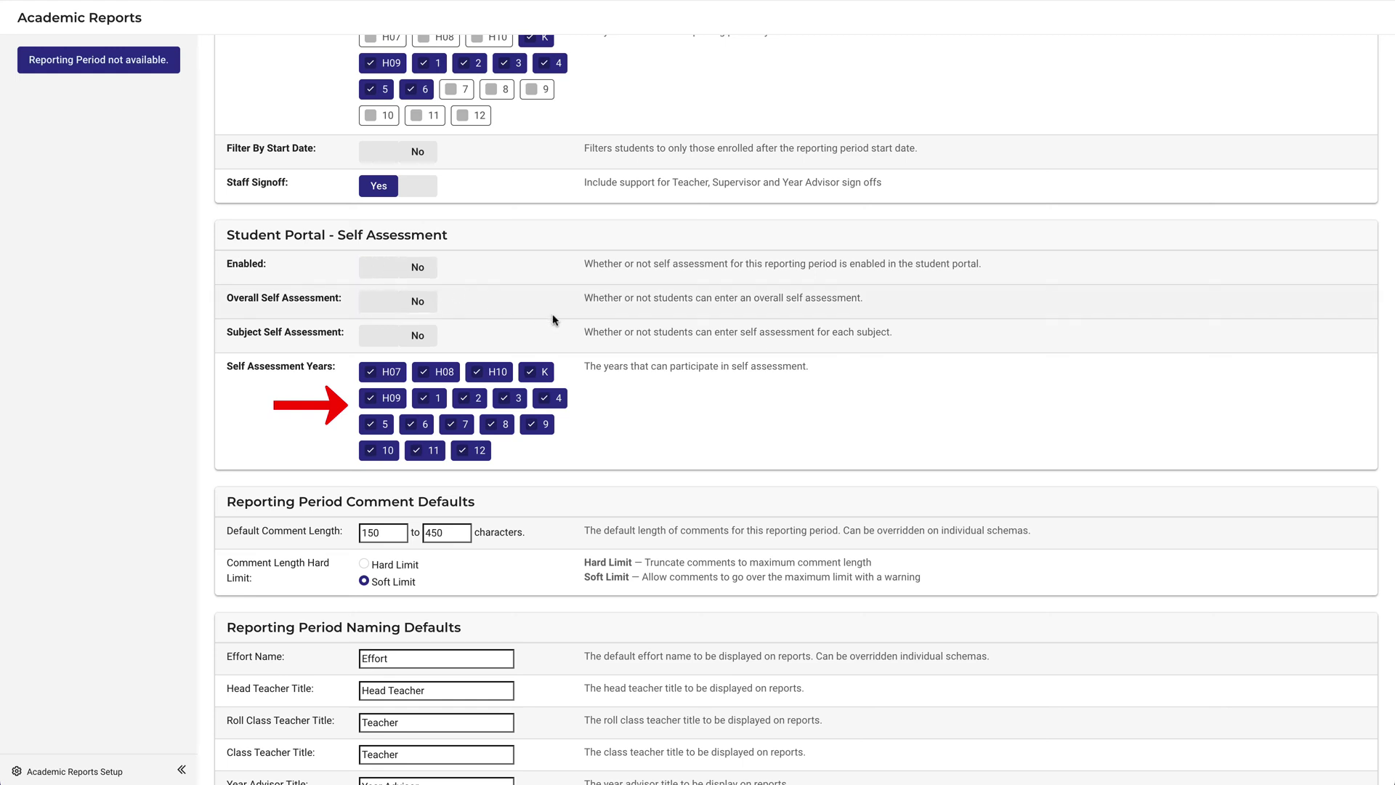
pyautogui.scroll(-3, 553, 317)
pyautogui.scroll(-1, 554, 320)
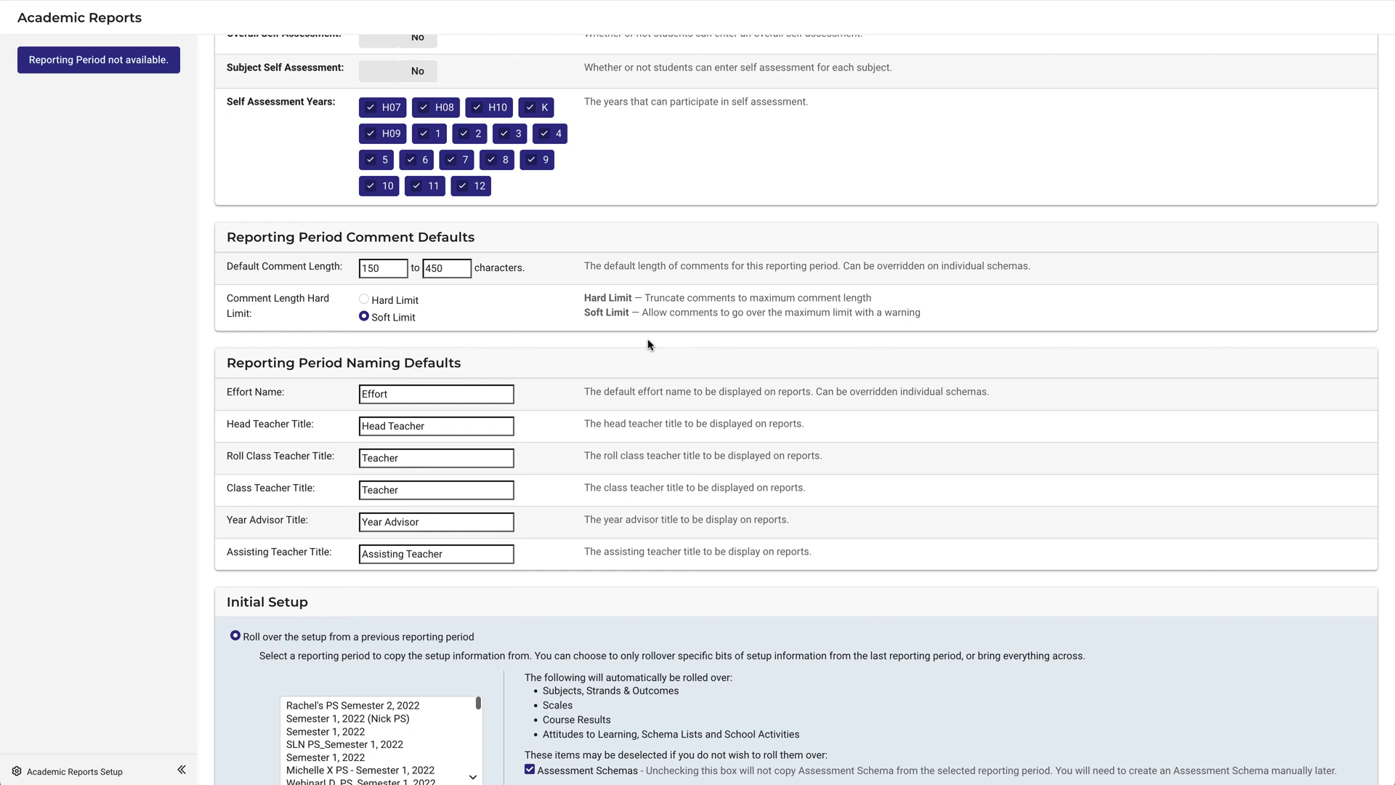
pyautogui.scroll(-3, 649, 344)
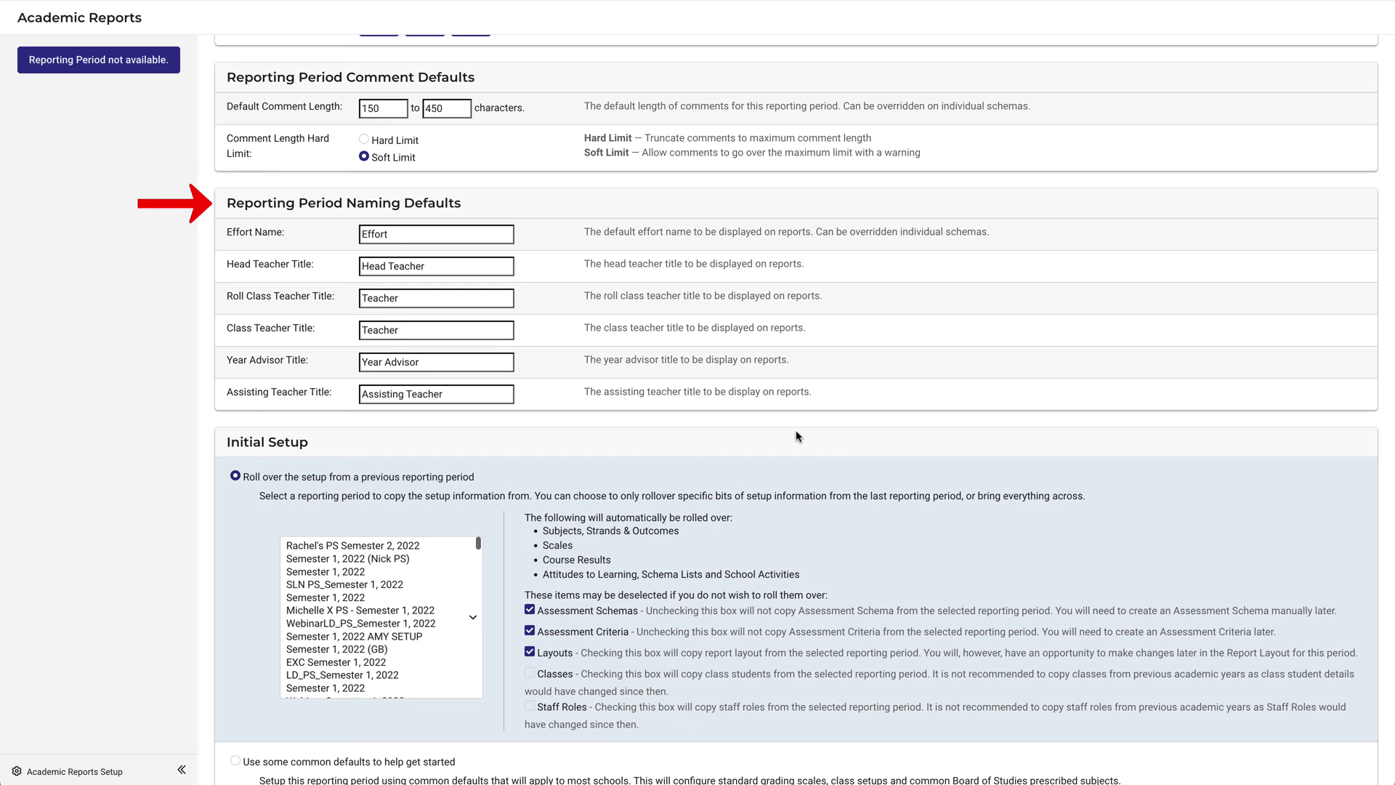
pyautogui.scroll(-3, 798, 436)
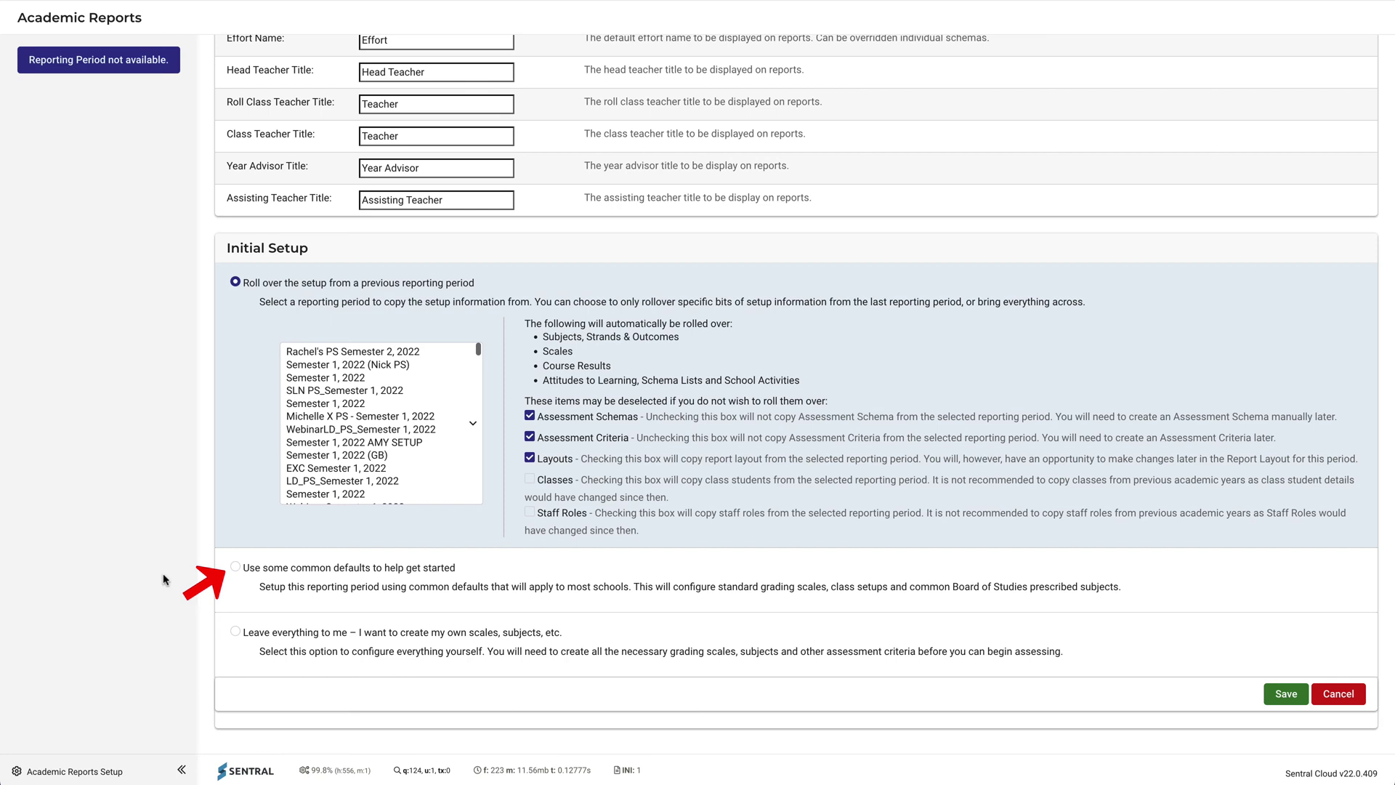
# Save the Primary Semester 2, 2022 period using the common defaults setup option
pyautogui.click(235, 568)
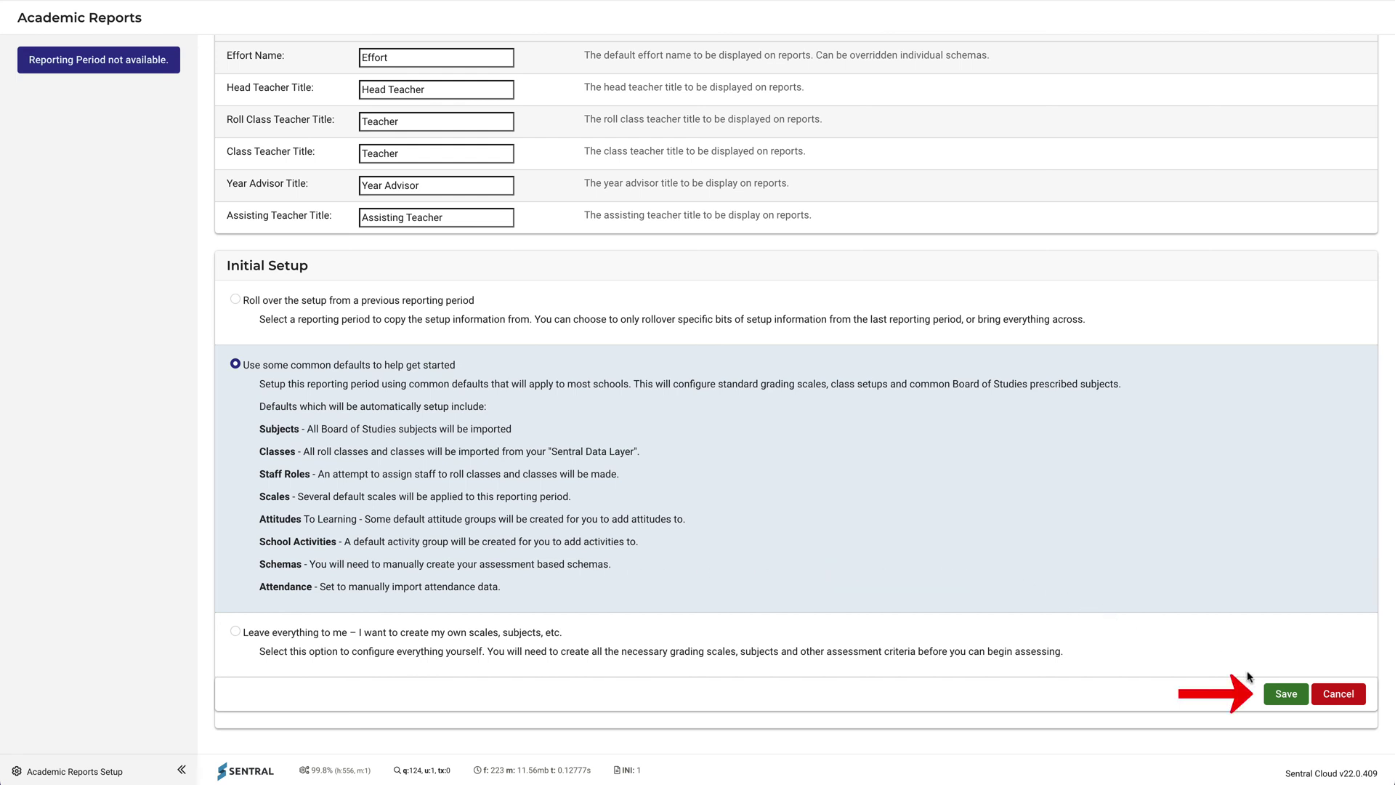
pyautogui.click(1277, 694)
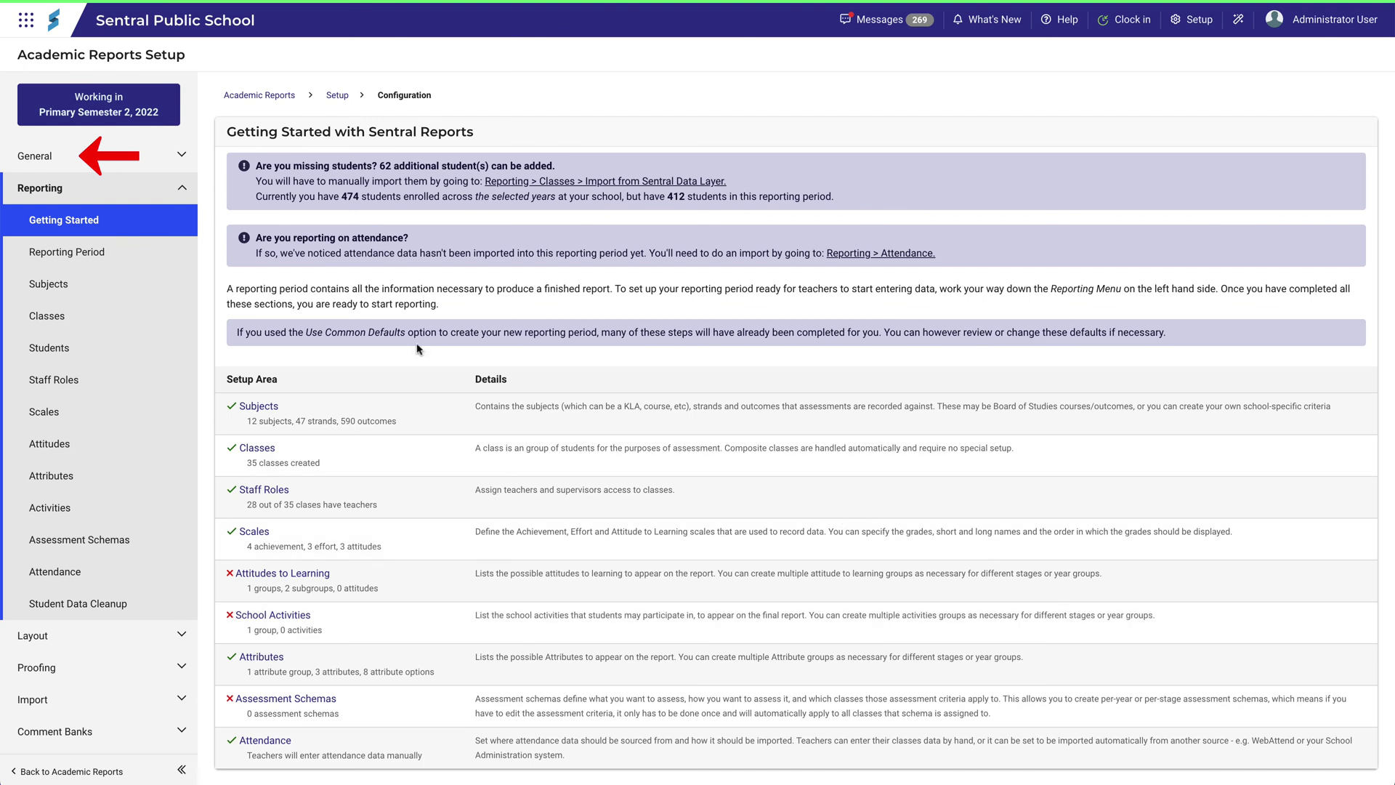
# Show the Reporting Periods list under General in the sidebar
pyautogui.click(182, 157)
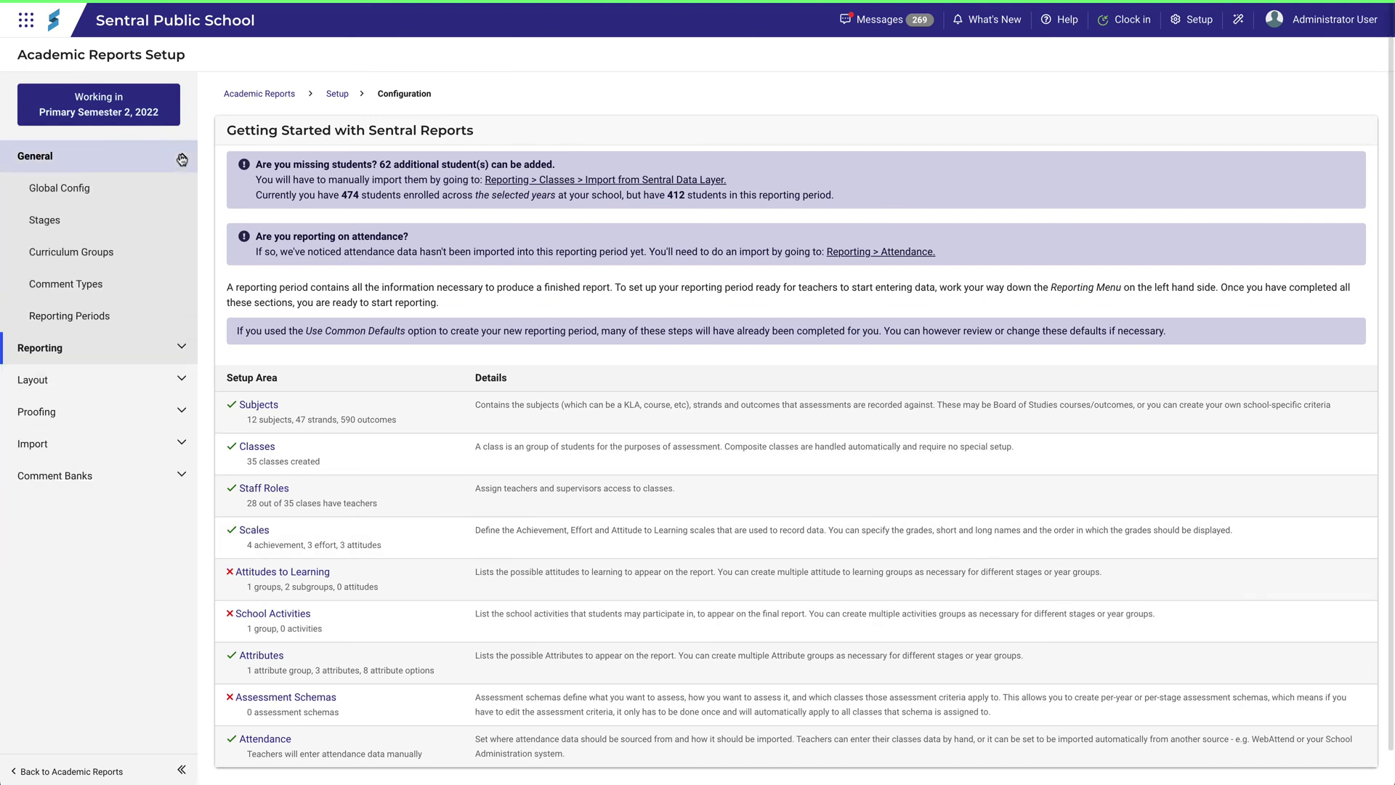
pyautogui.click(148, 319)
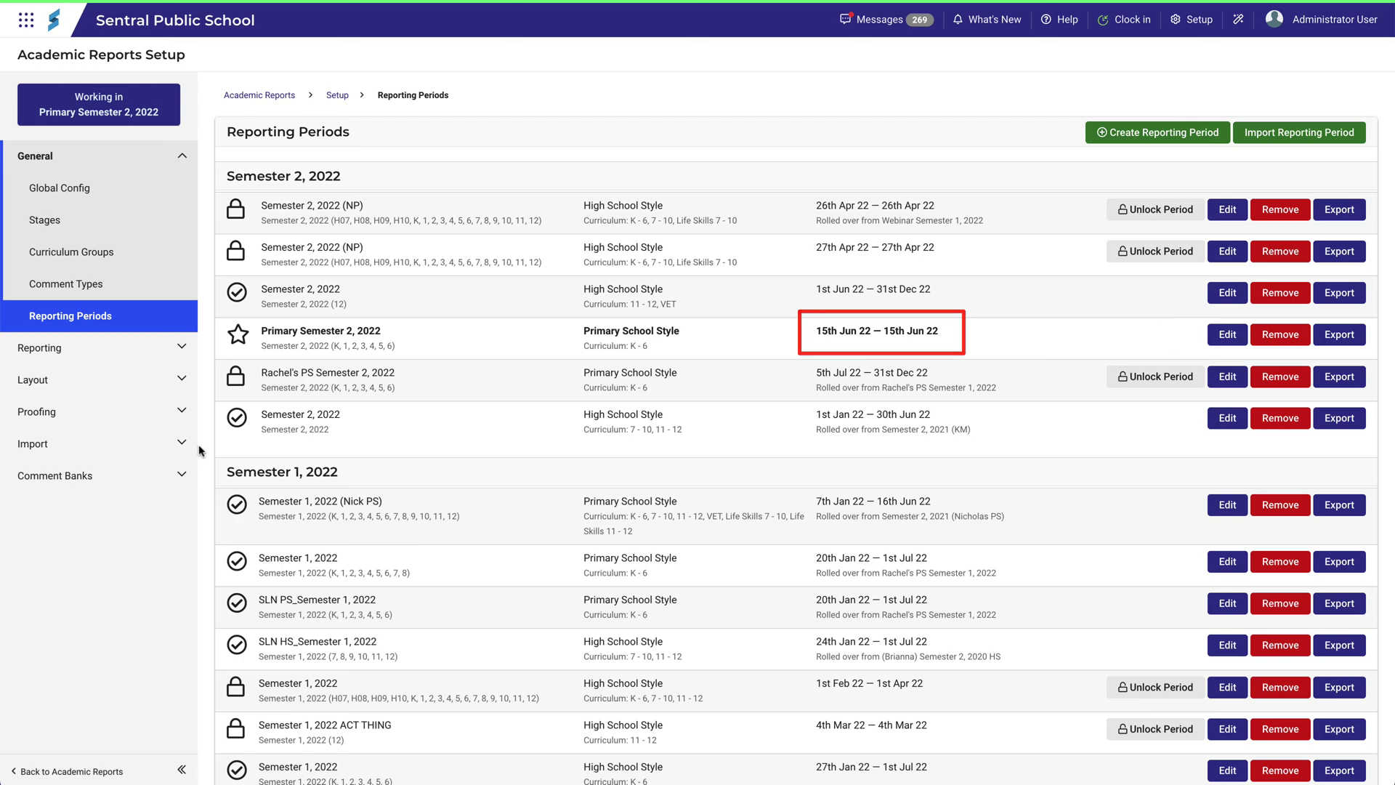
# Change Primary Semester 2, 2022's date range to 18 July – 31 December 2022 and save
pyautogui.click(1225, 335)
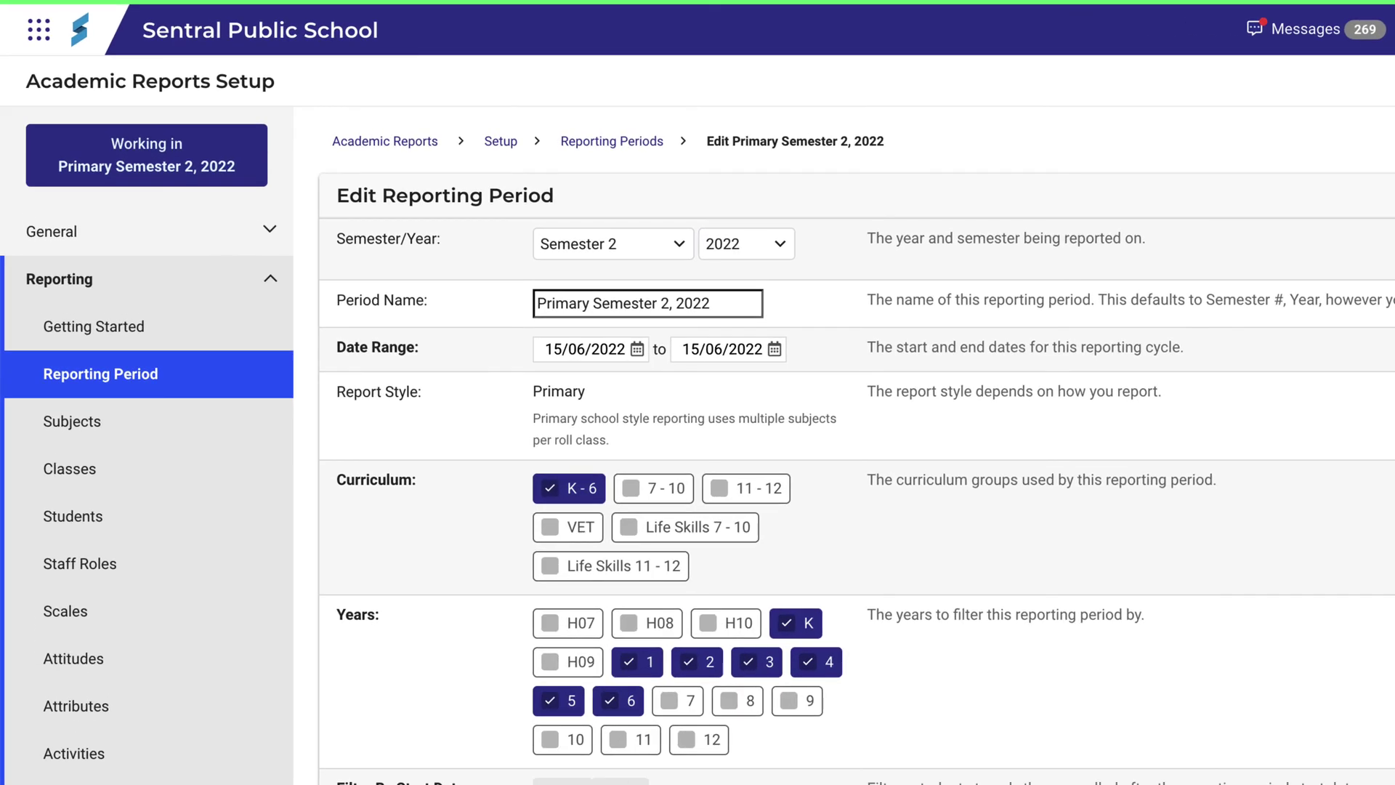
pyautogui.click(637, 350)
pyautogui.click(730, 359)
pyautogui.click(758, 387)
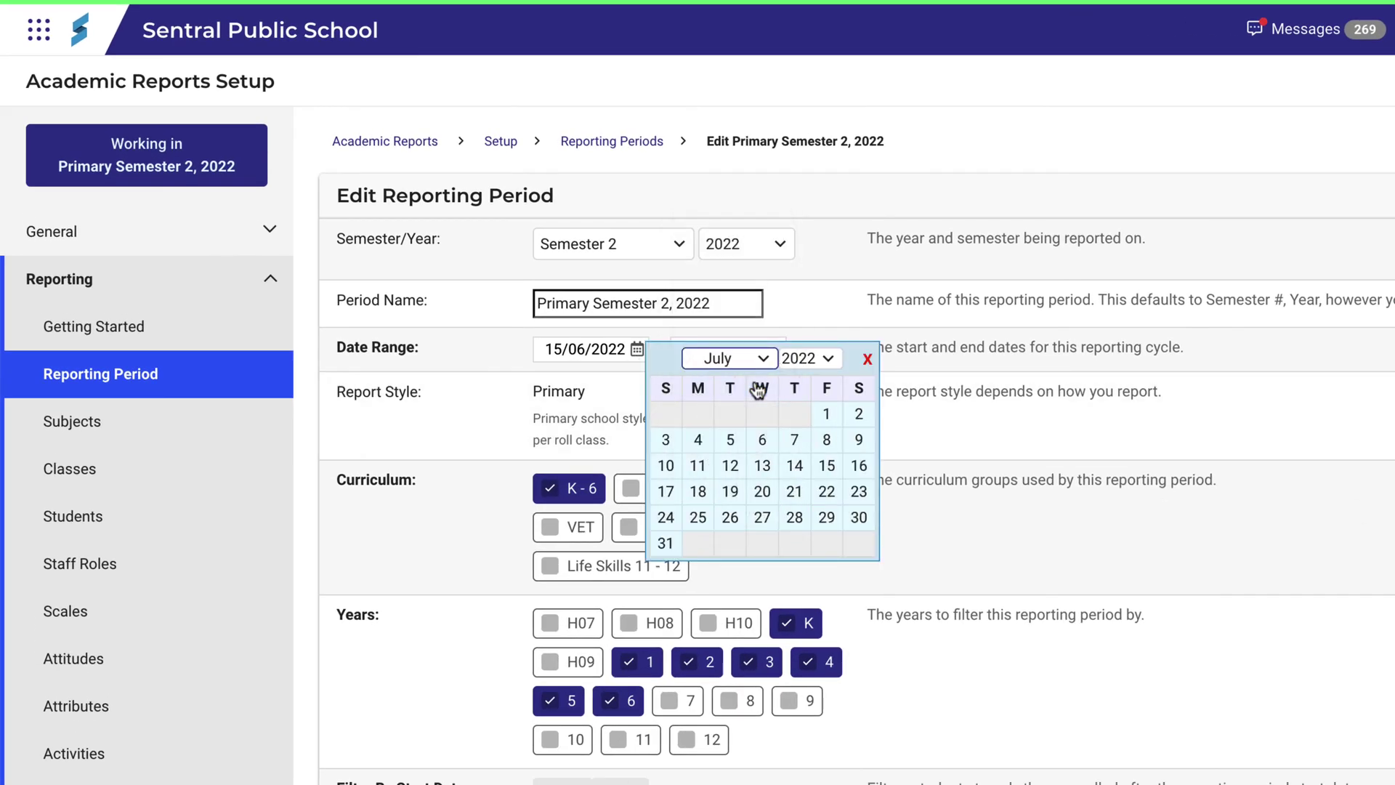
pyautogui.click(697, 491)
pyautogui.click(774, 350)
pyautogui.click(899, 358)
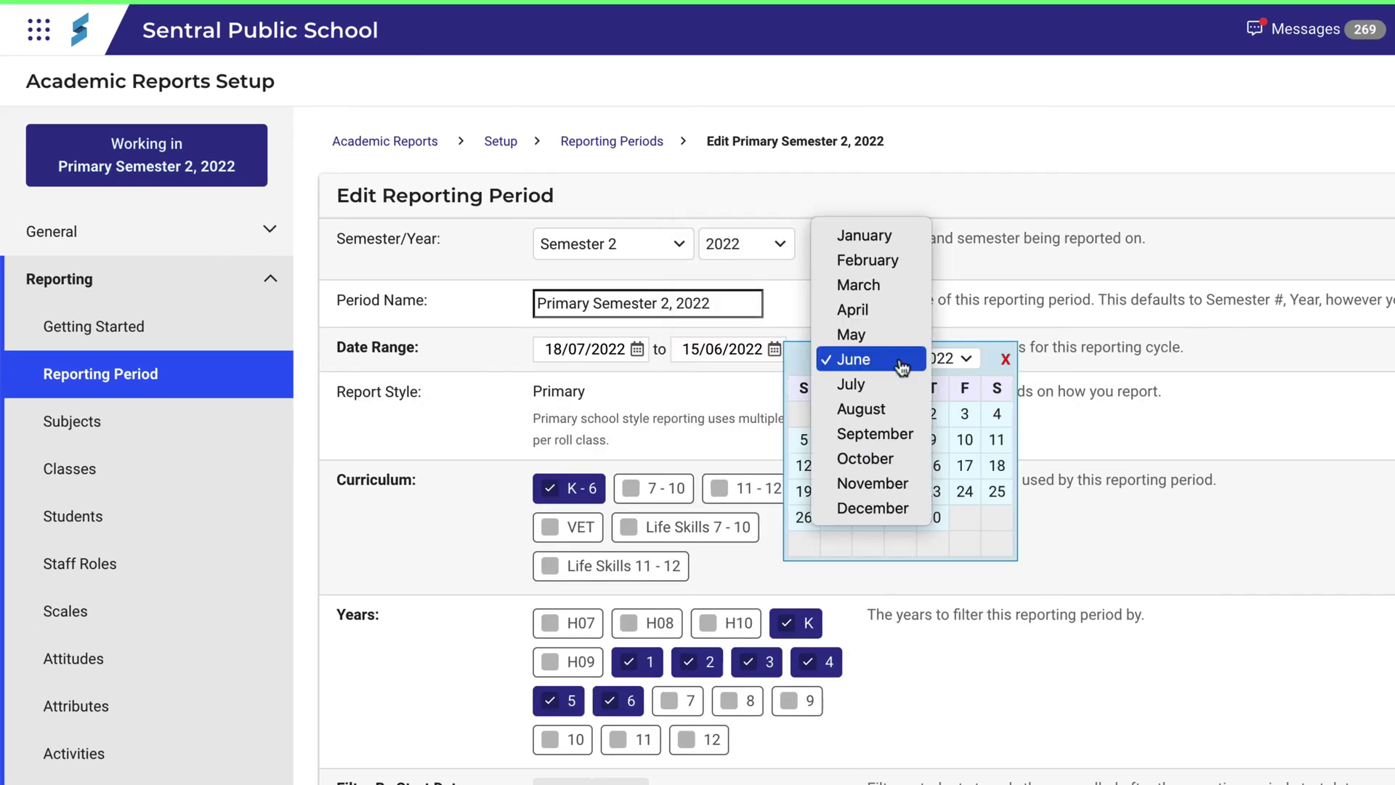
pyautogui.click(873, 508)
pyautogui.click(991, 516)
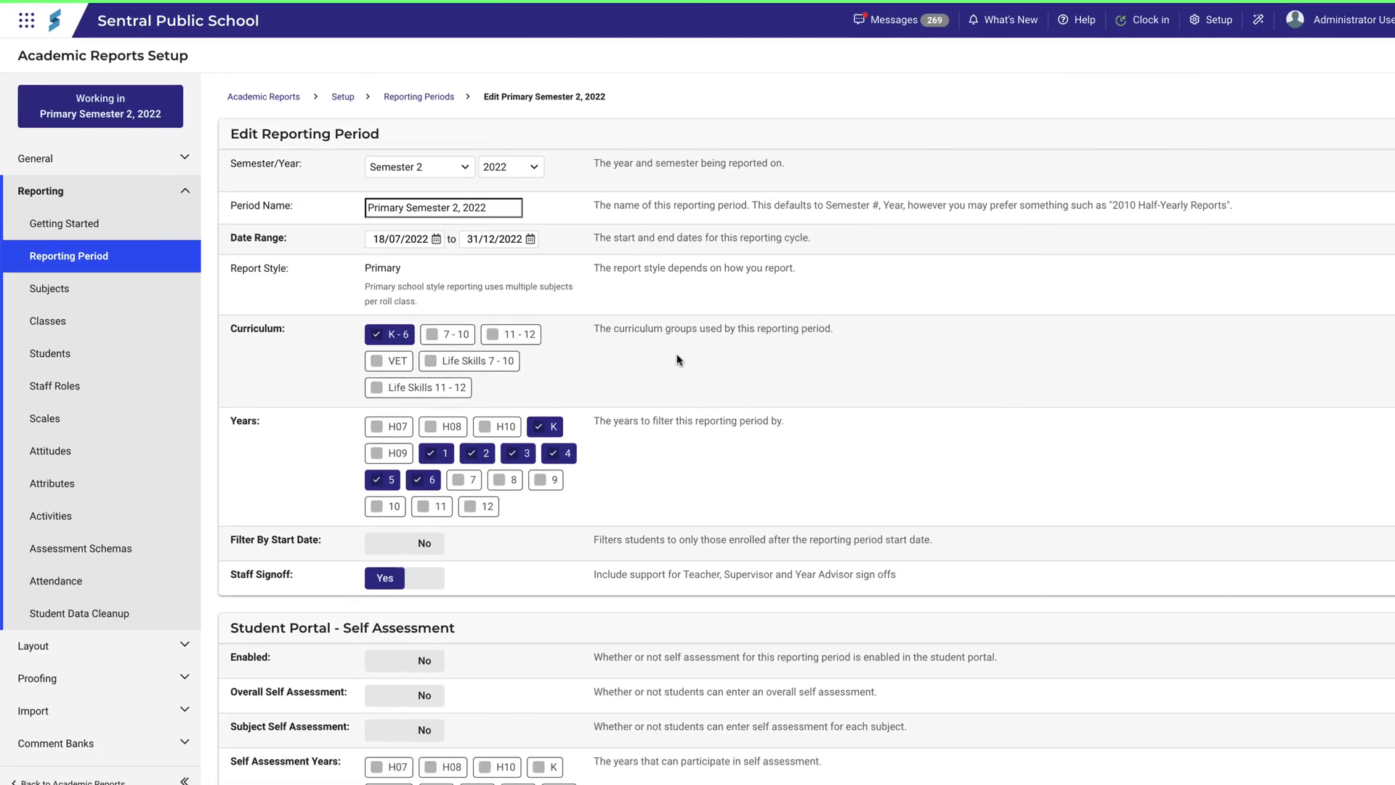
pyautogui.scroll(-8, 667, 354)
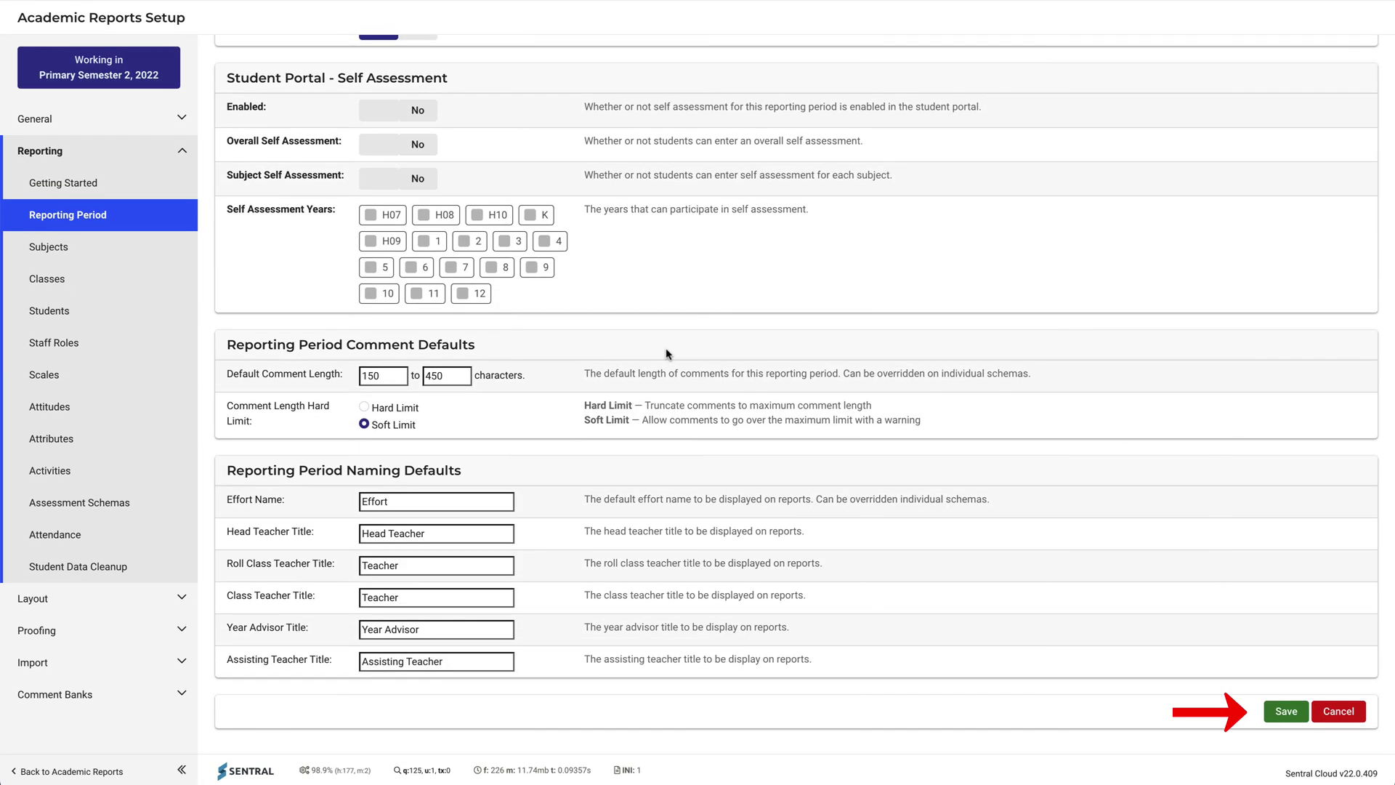
pyautogui.click(1280, 712)
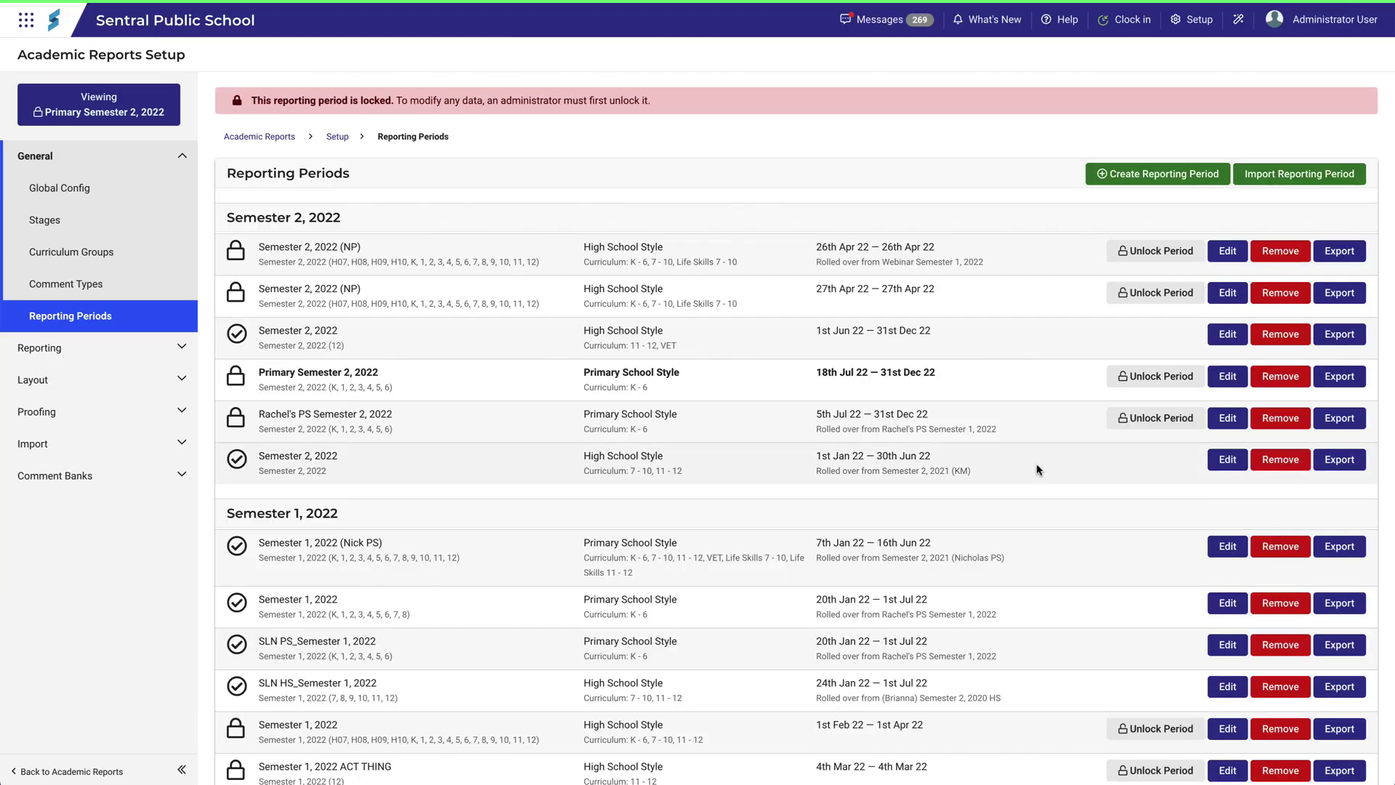
# Unlock Primary Semester 2, 2022 for 24 hours, then go to Reporting > Getting Started
pyautogui.click(1119, 384)
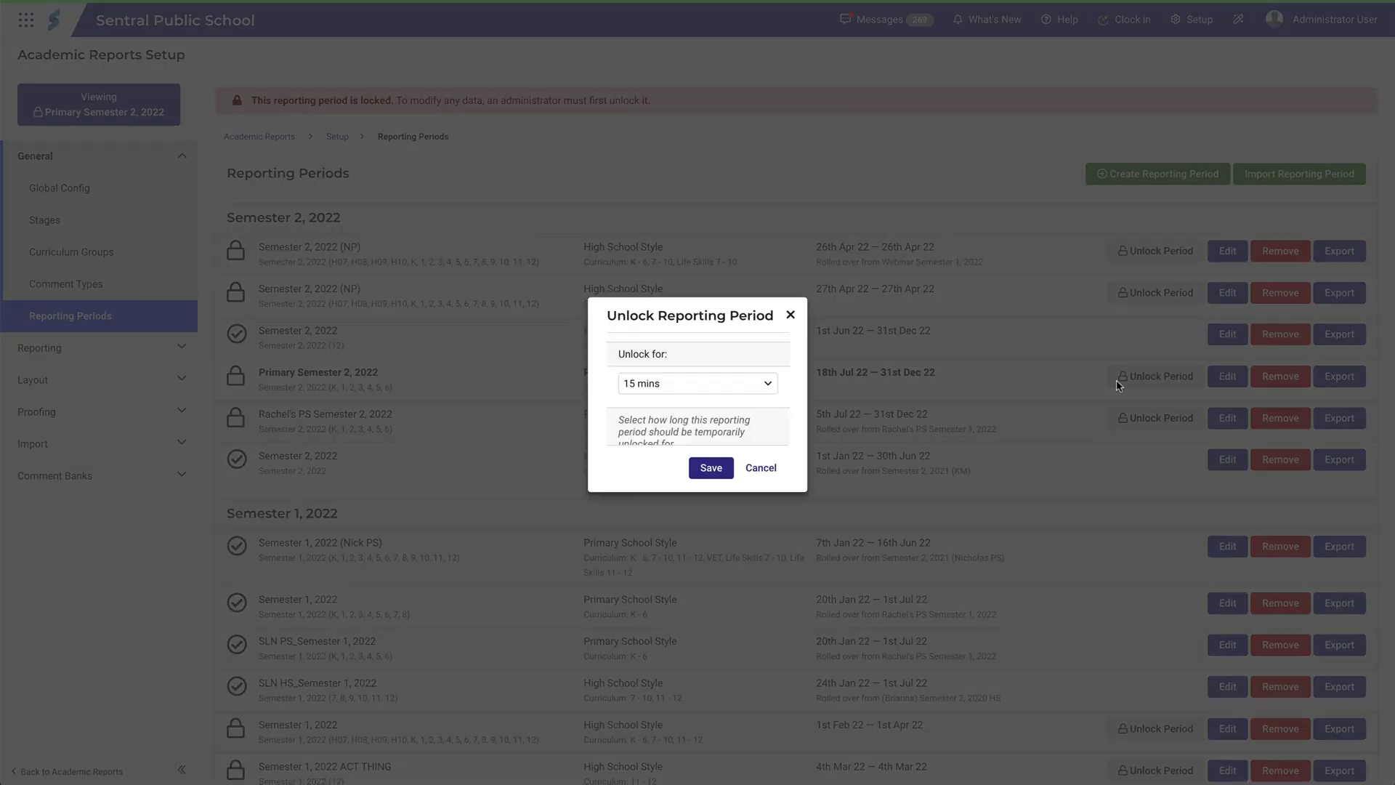
pyautogui.click(773, 390)
pyautogui.click(741, 468)
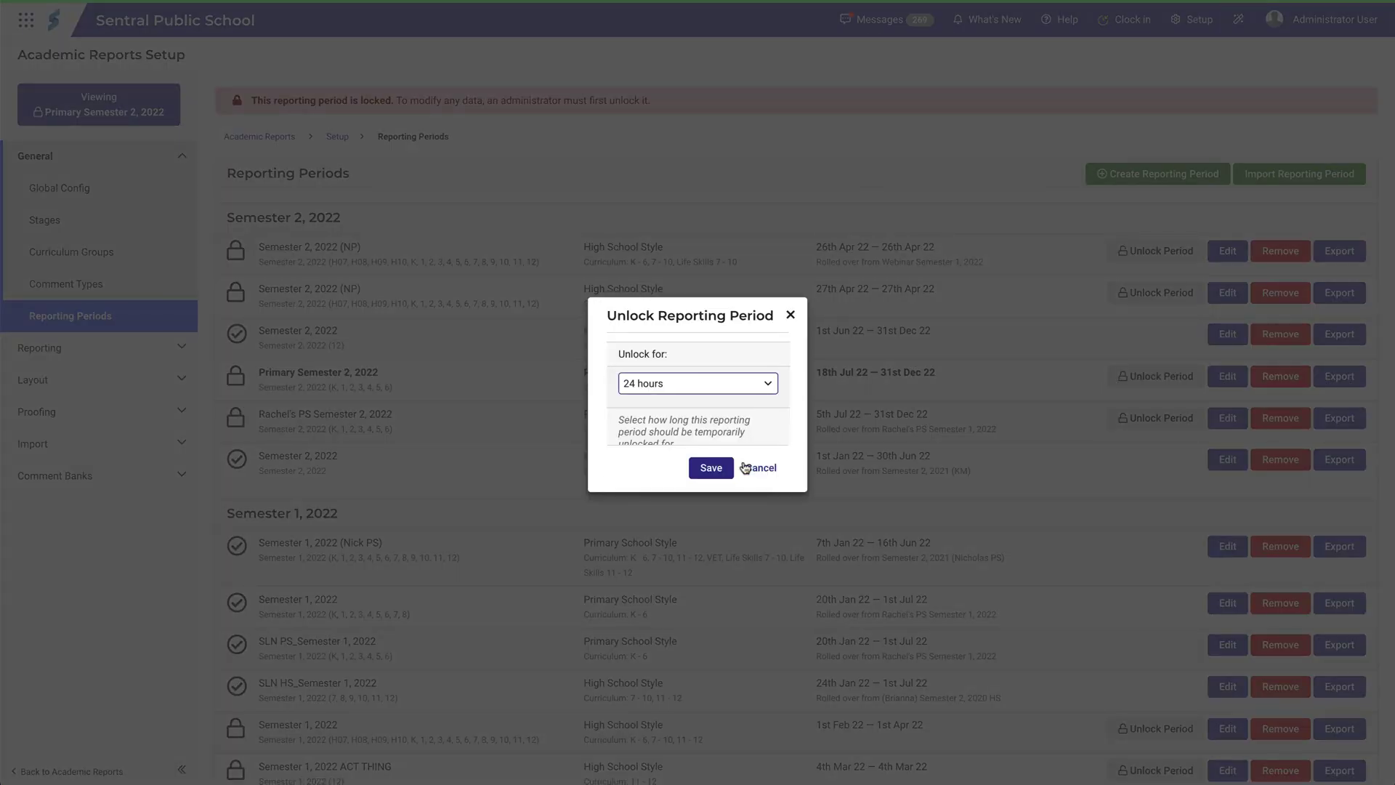
pyautogui.click(712, 469)
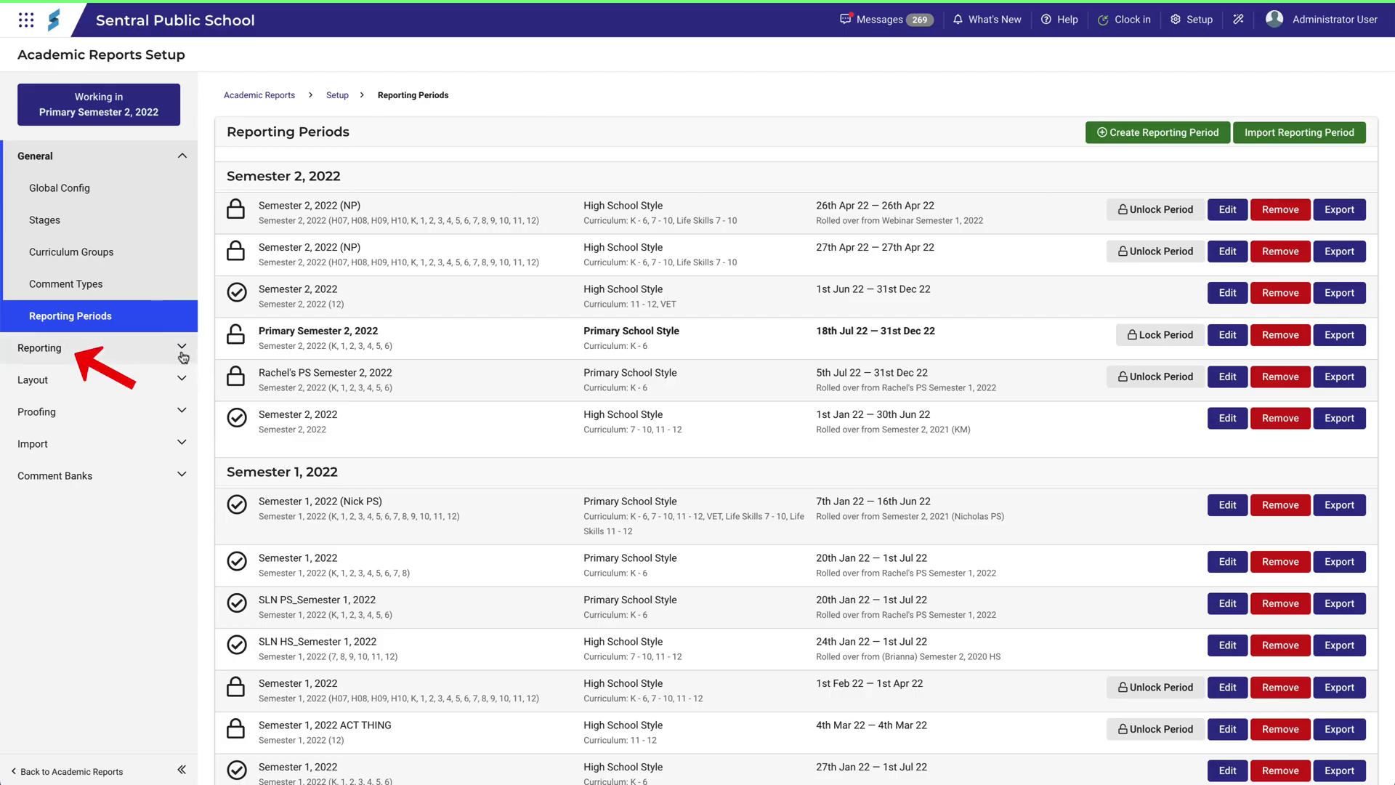
pyautogui.click(178, 352)
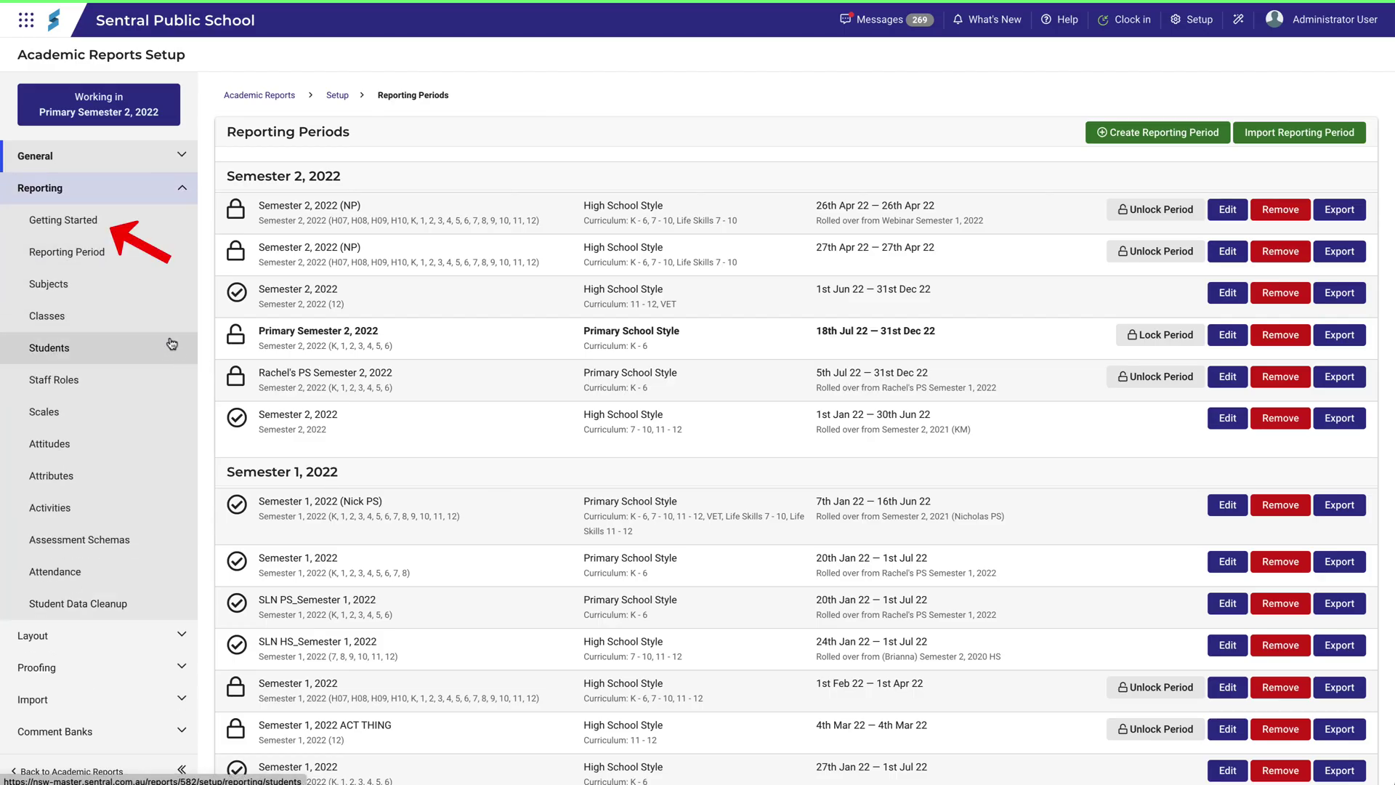
pyautogui.click(166, 223)
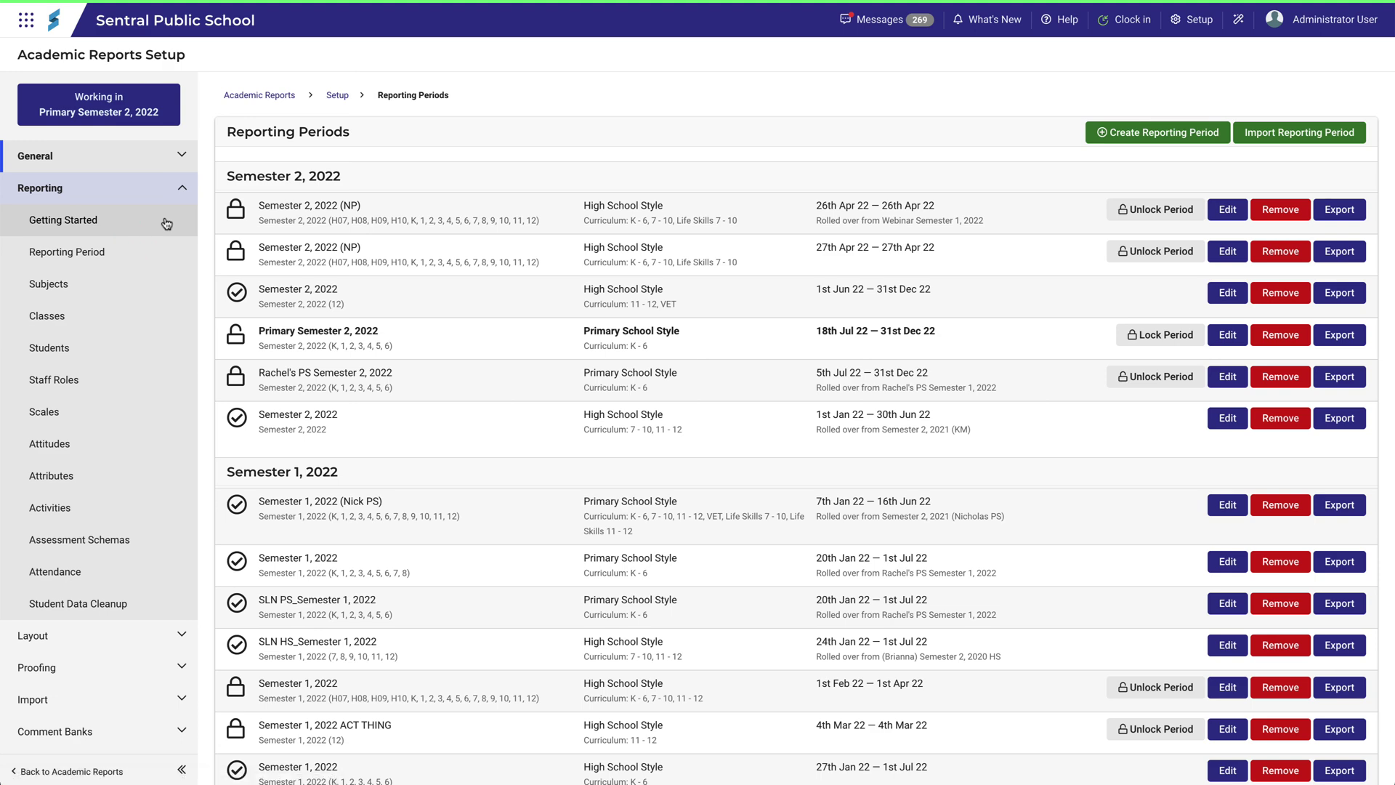